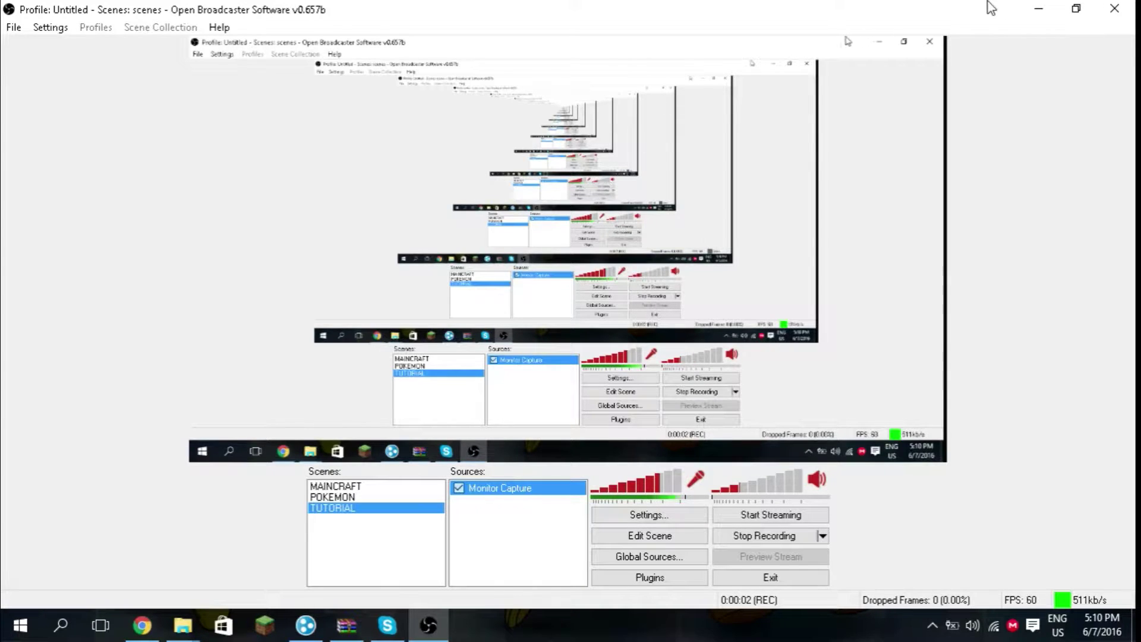
Minimize the OBS window, with recording running, to reveal the desktop
click(1038, 7)
mouse_move(142, 625)
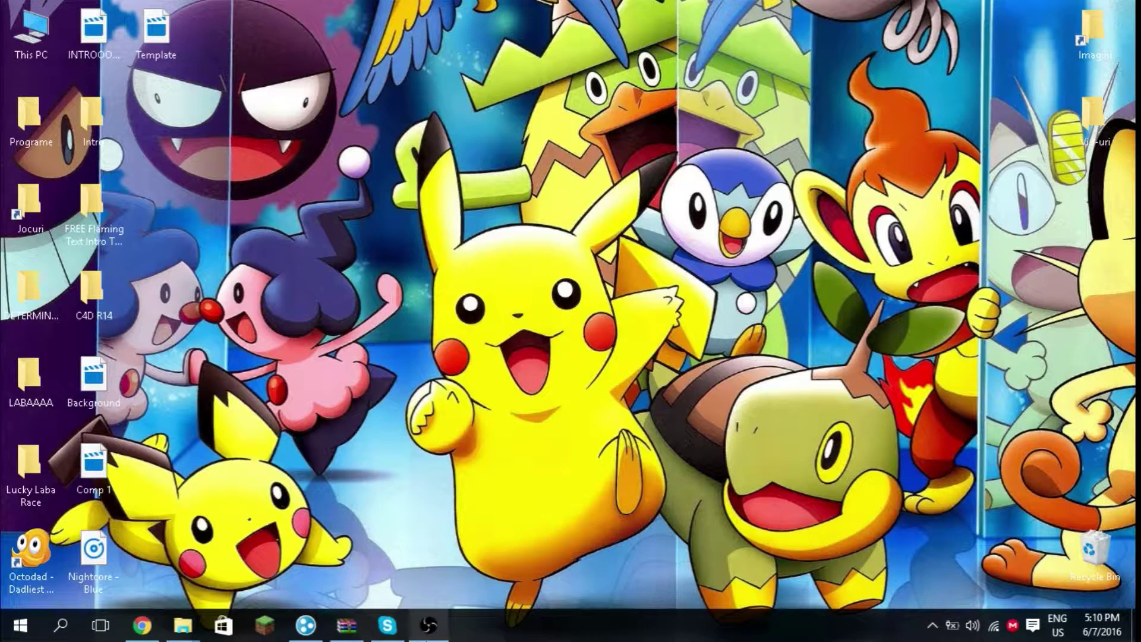
Bring Chrome forward and search Google for 'blender' in a new tab
click(143, 625)
key(ctrl+t)
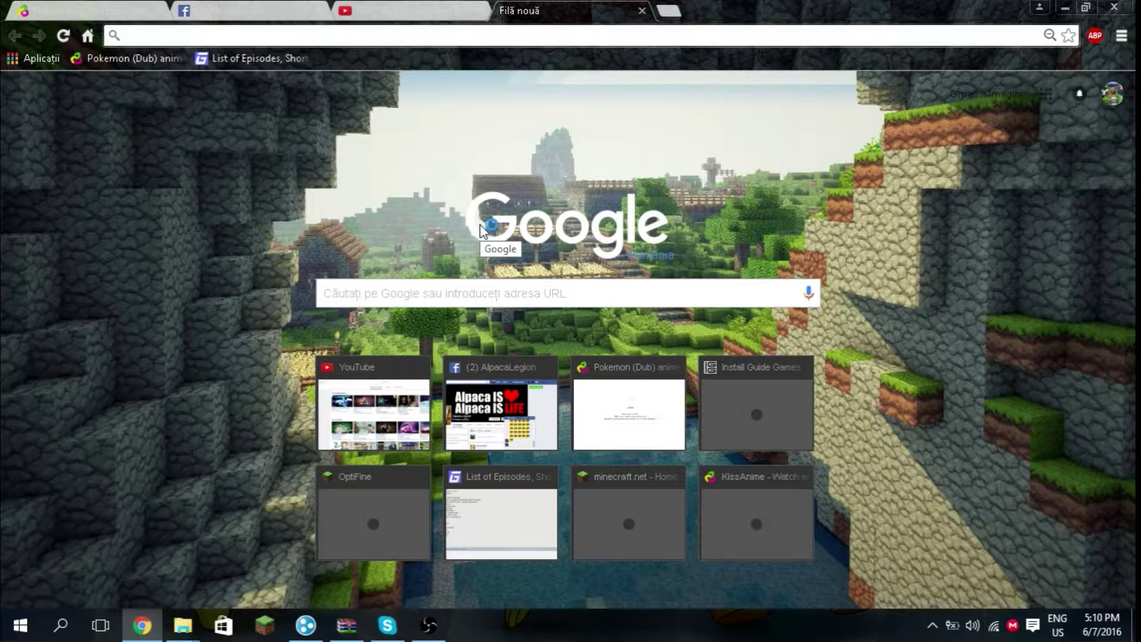
text(blender)
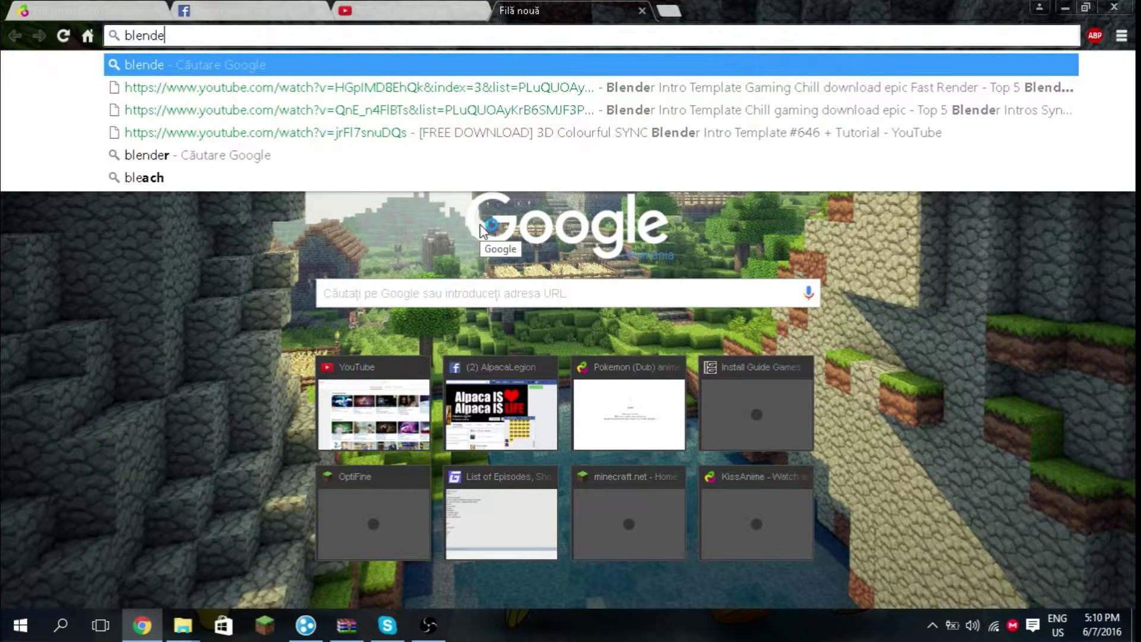
key(Return)
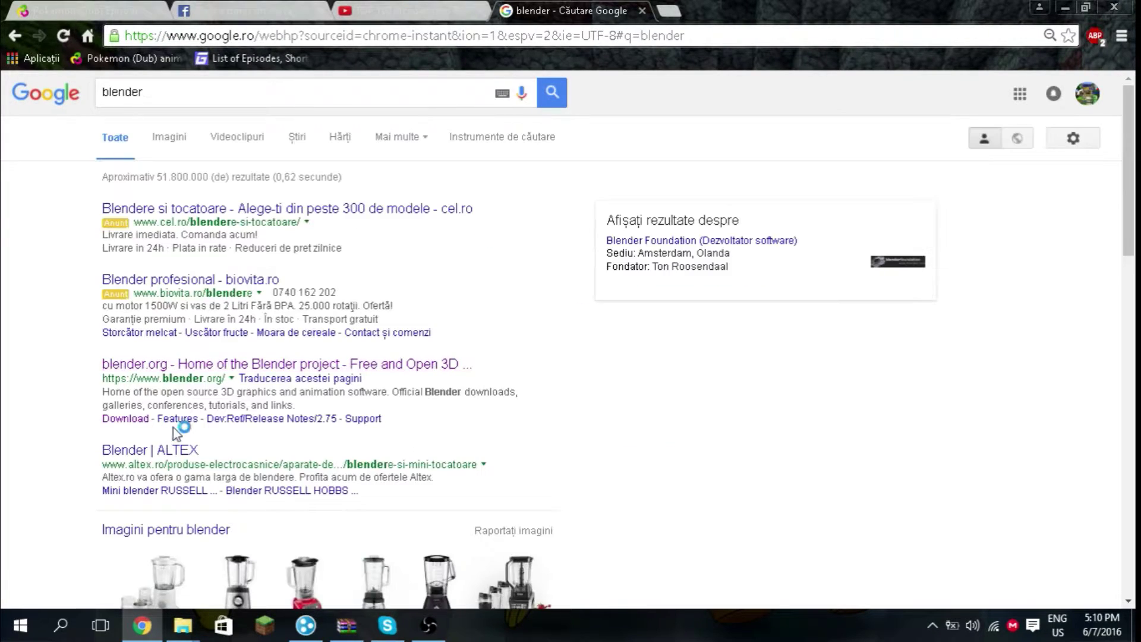
Glance at the blender image results and ALTEX page, then return to web results
click(169, 137)
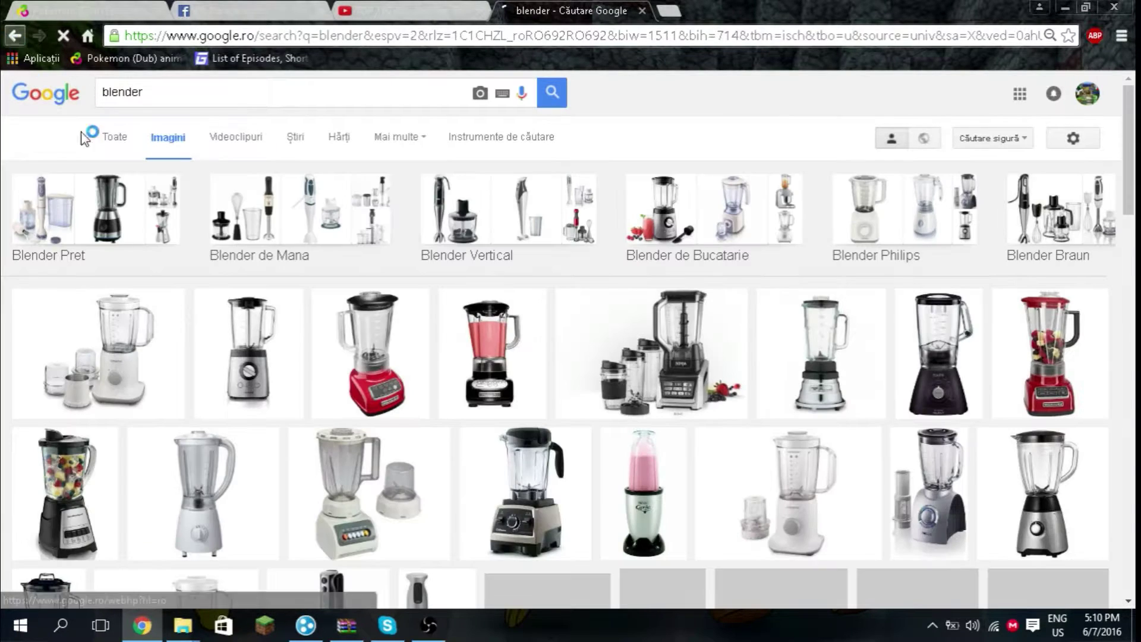
click(14, 39)
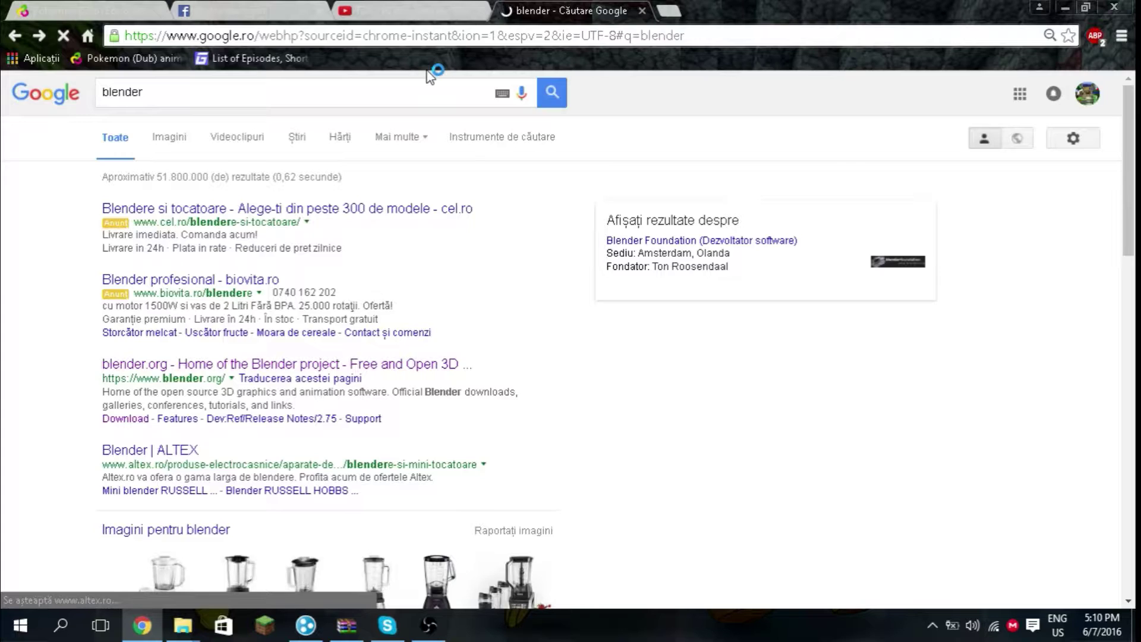
scroll(498, 440, down, 4)
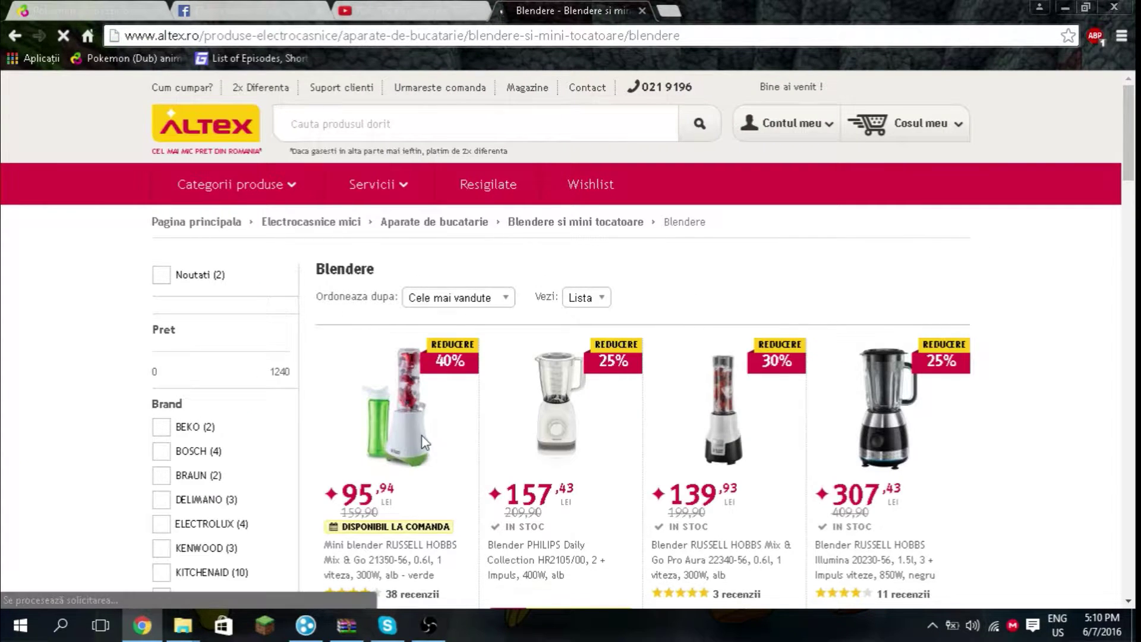
scroll(386, 409, down, 6)
click(16, 36)
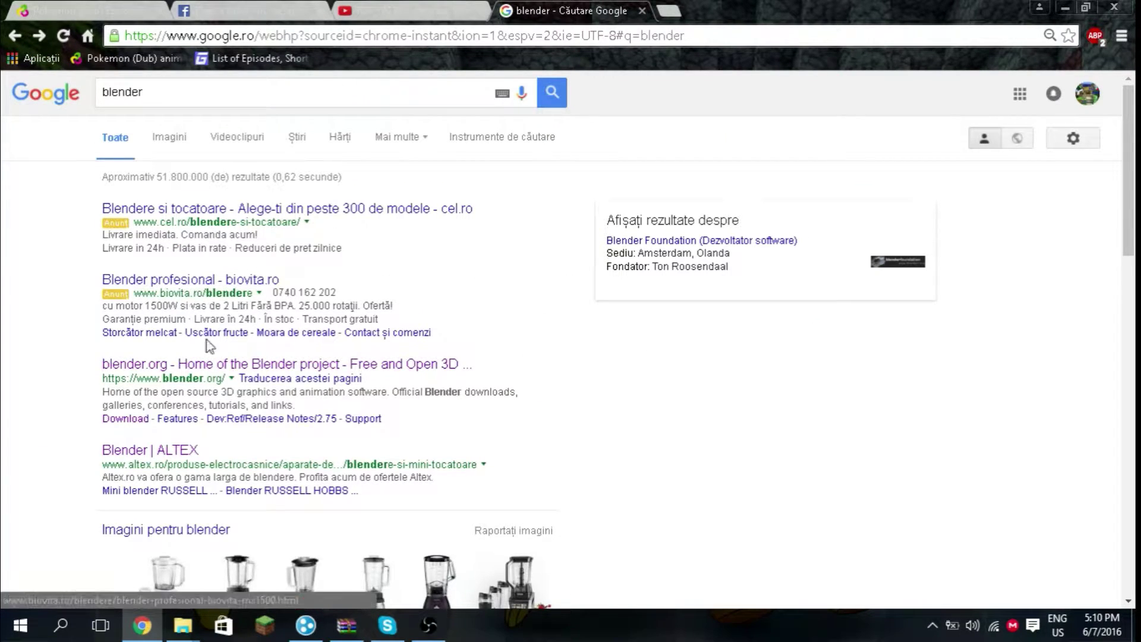
click(426, 637)
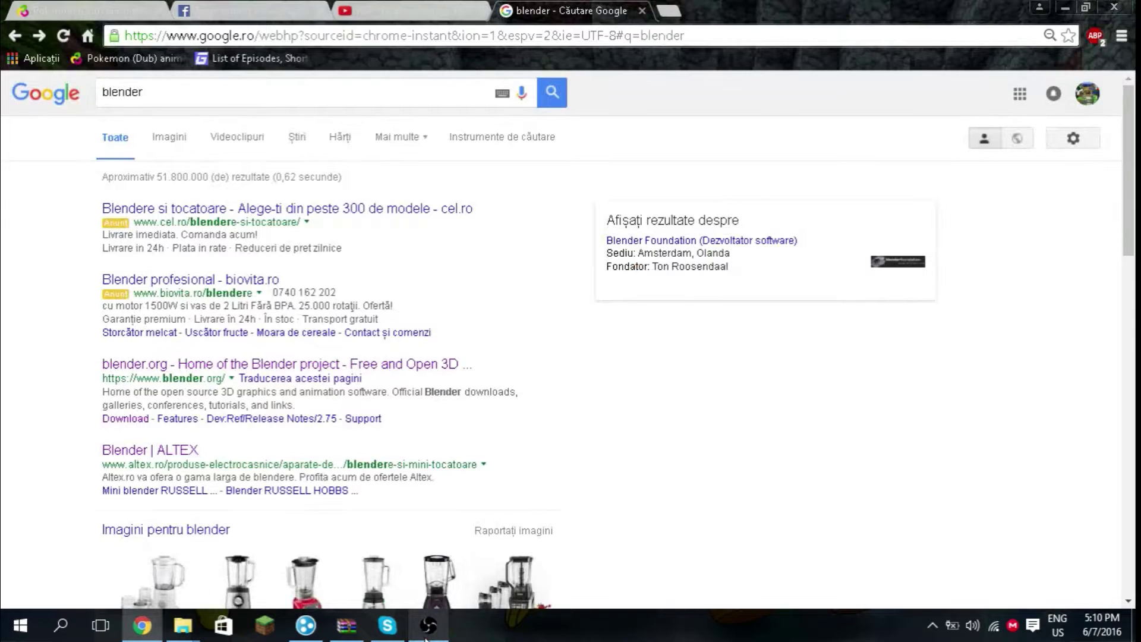
Open the blender.org result and skim the page offering Blender 2.77a
click(176, 373)
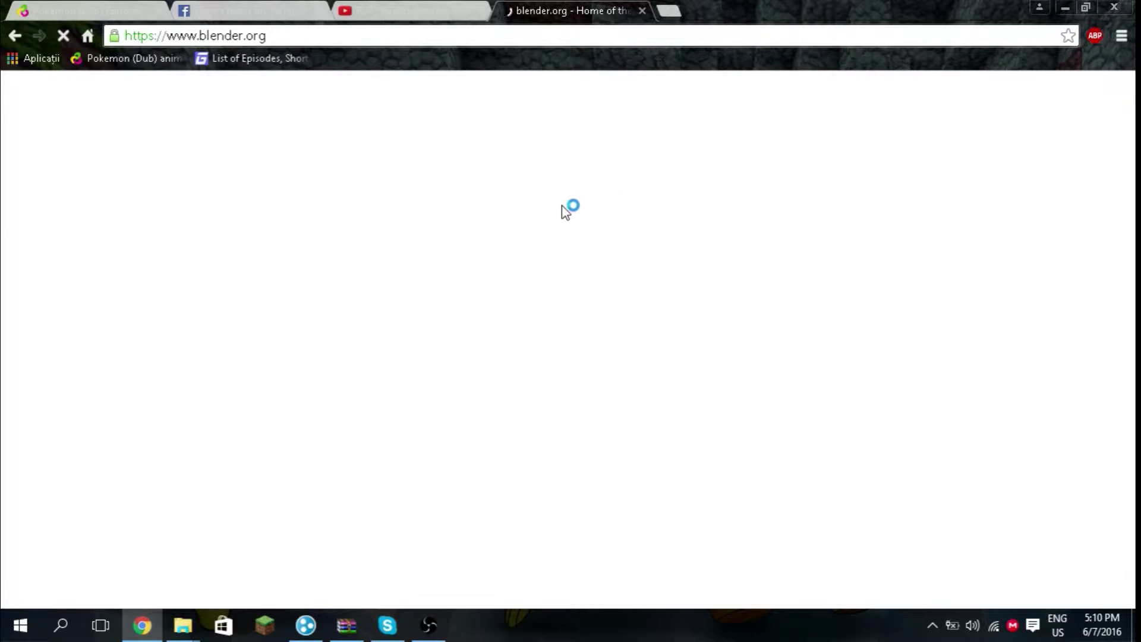
scroll(564, 321, down, 2)
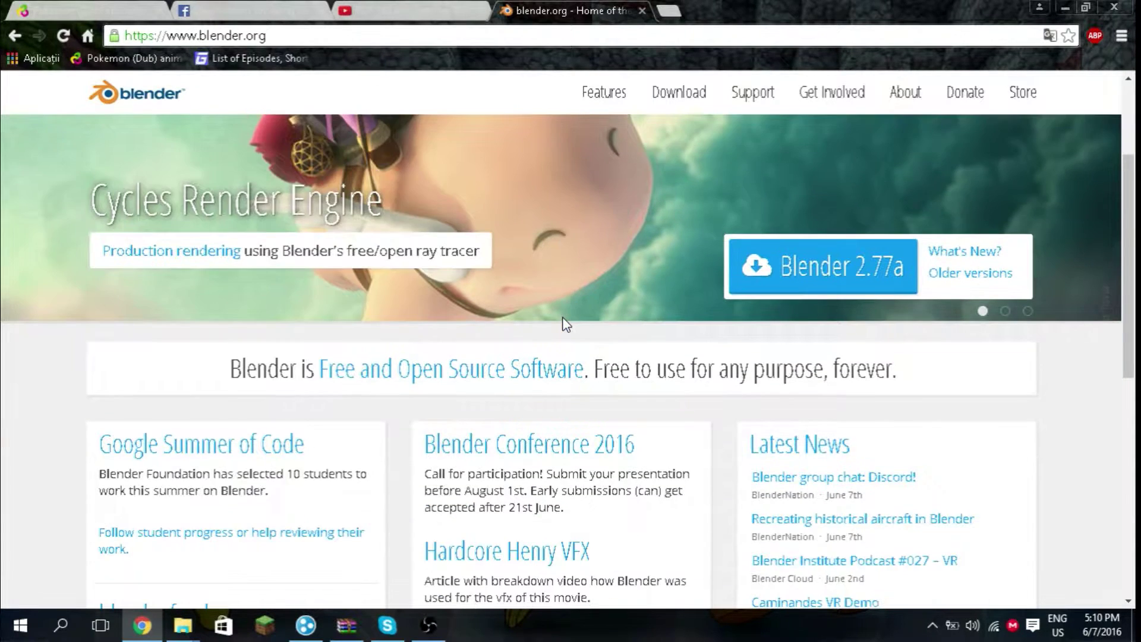
scroll(732, 465, up, 3)
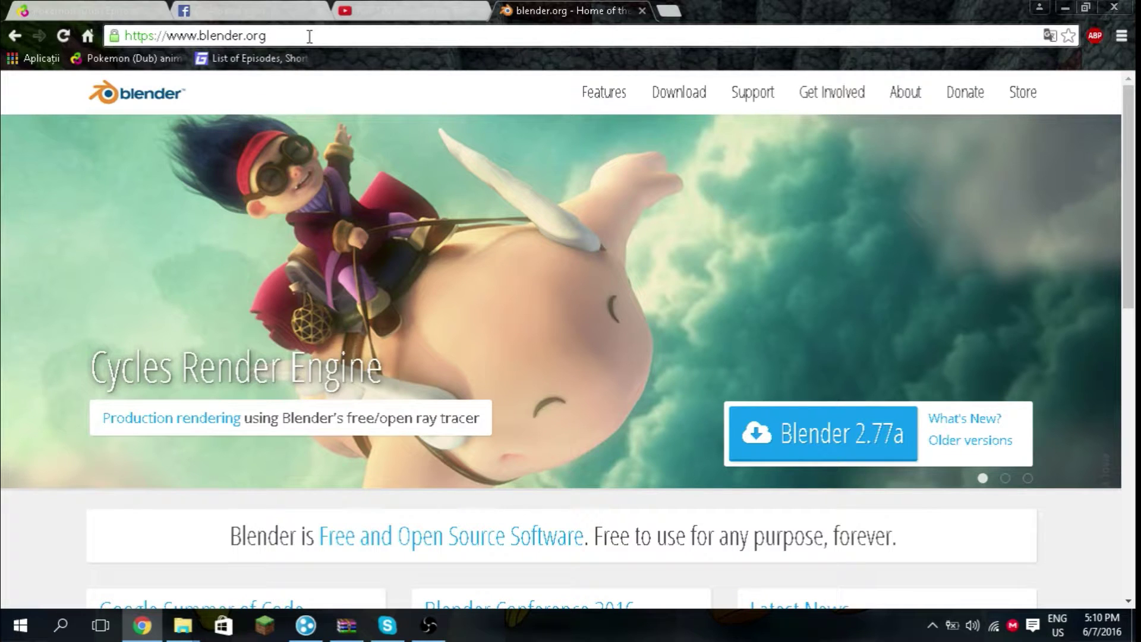
Close the blender.org tab and expand the Intro Template #140 video description
click(642, 10)
scroll(262, 394, down, 5)
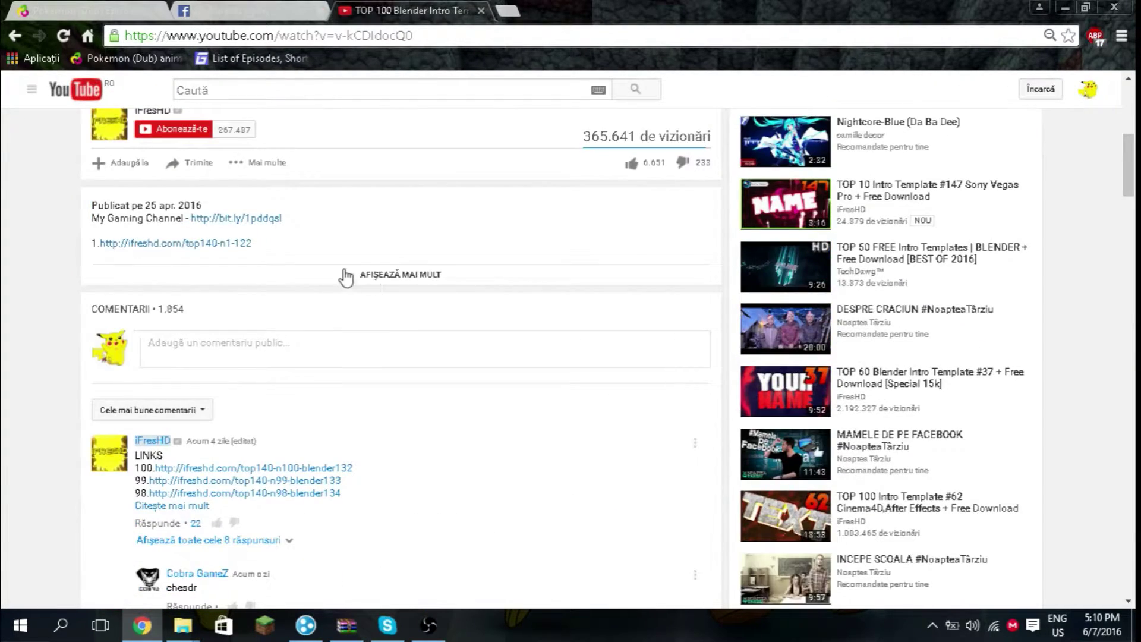
scroll(339, 280, up, 5)
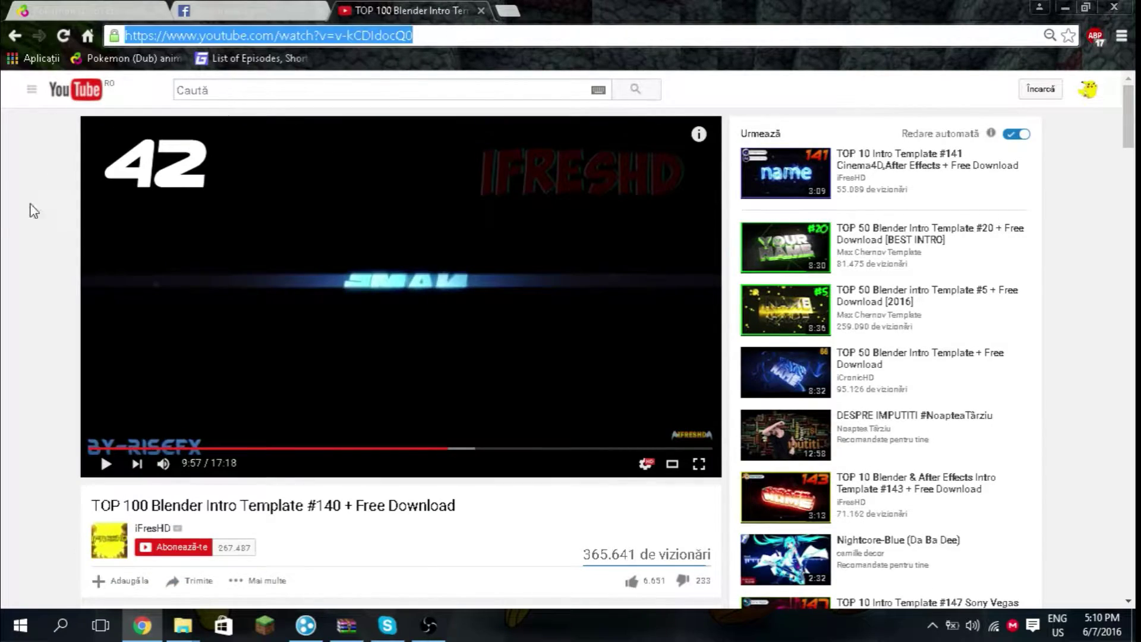
scroll(325, 244, down, 1)
scroll(286, 309, down, 4)
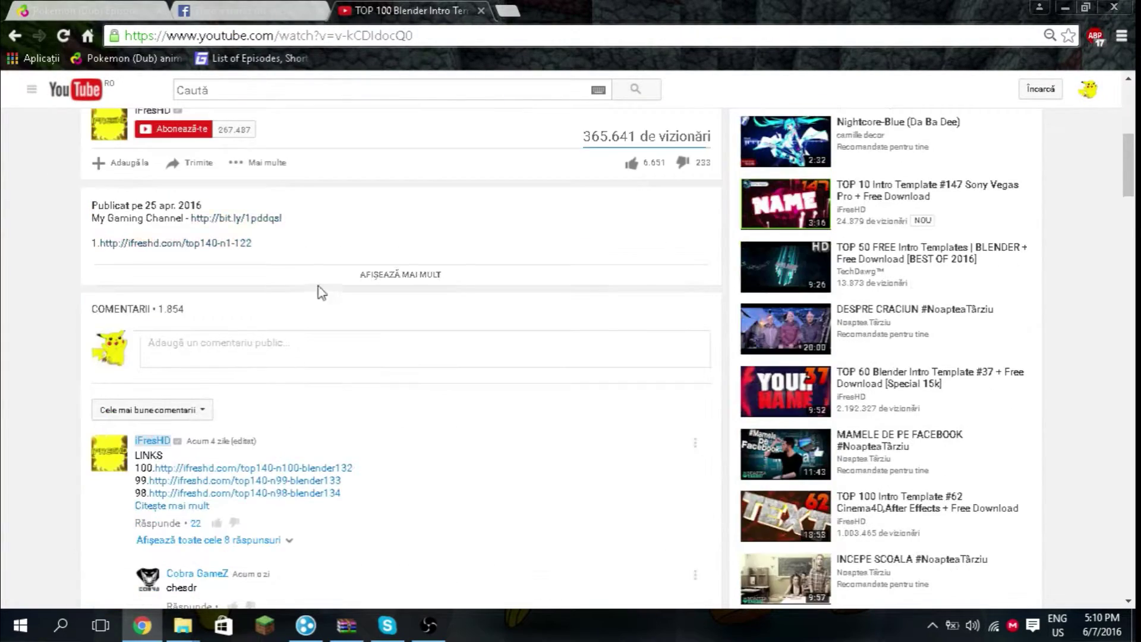
click(352, 273)
scroll(265, 286, down, 3)
scroll(178, 357, down, 6)
scroll(223, 334, up, 7)
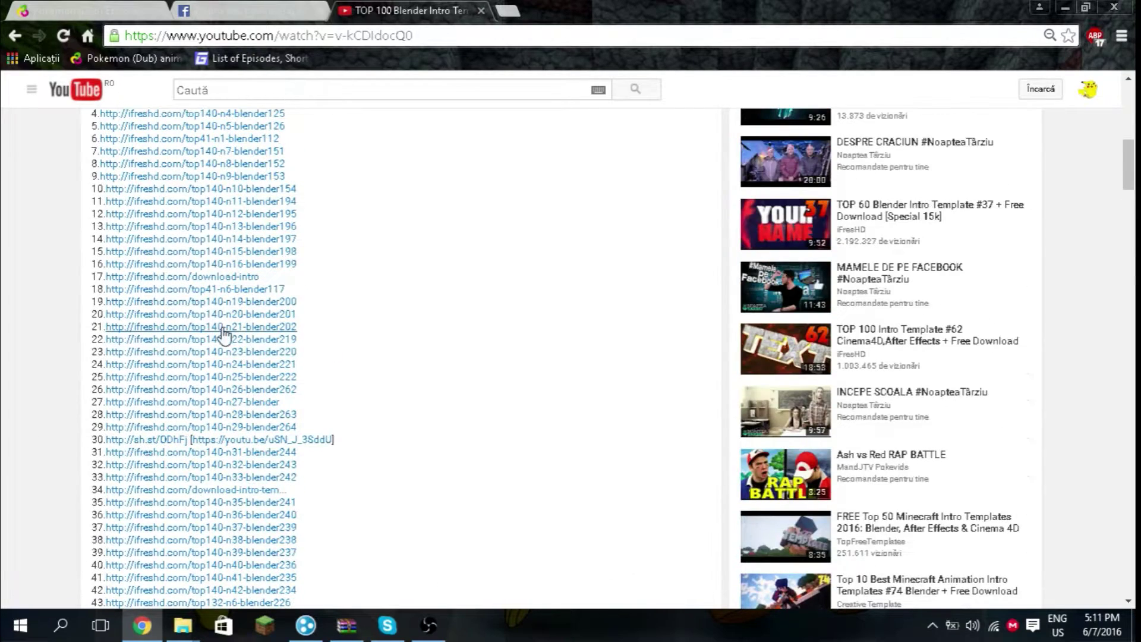
scroll(332, 455, up, 2)
scroll(354, 433, up, 5)
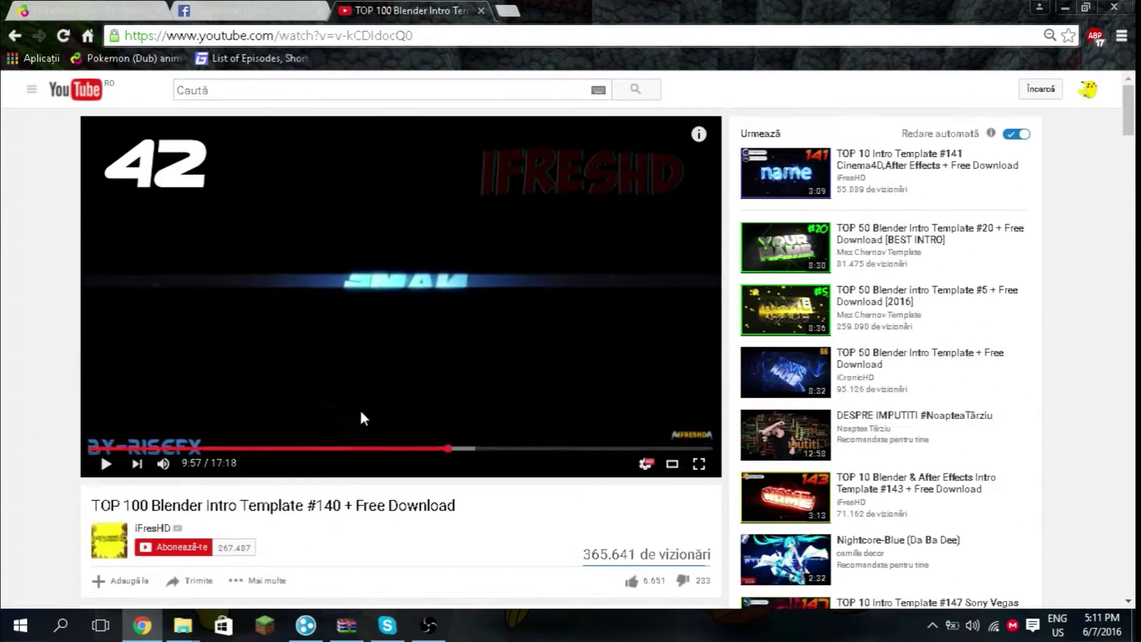
Resume the preview video, then open the template #234 link in a new tab
click(385, 345)
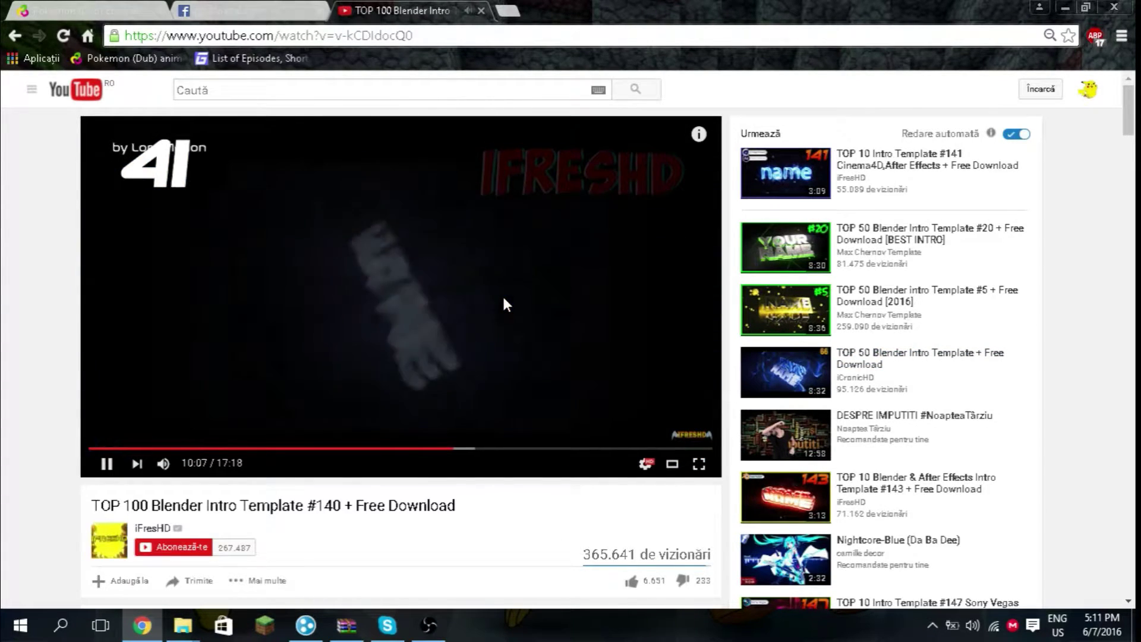
scroll(461, 312, down, 3)
scroll(461, 315, up, 3)
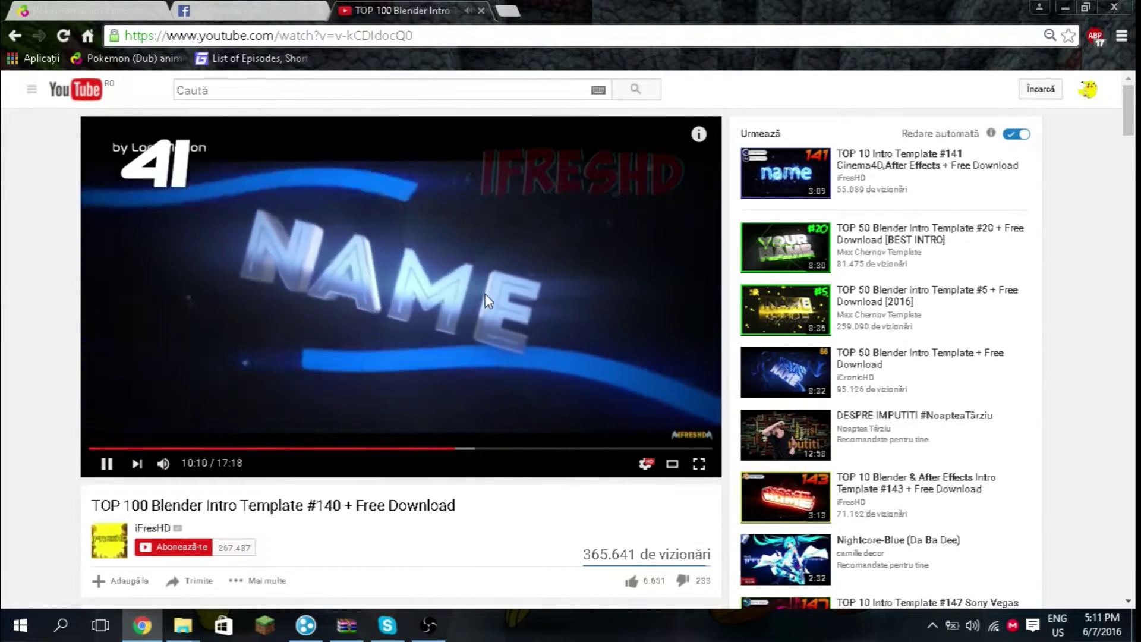
scroll(176, 562, down, 8)
scroll(175, 562, down, 2)
scroll(154, 464, down, 1)
scroll(127, 367, down, 3)
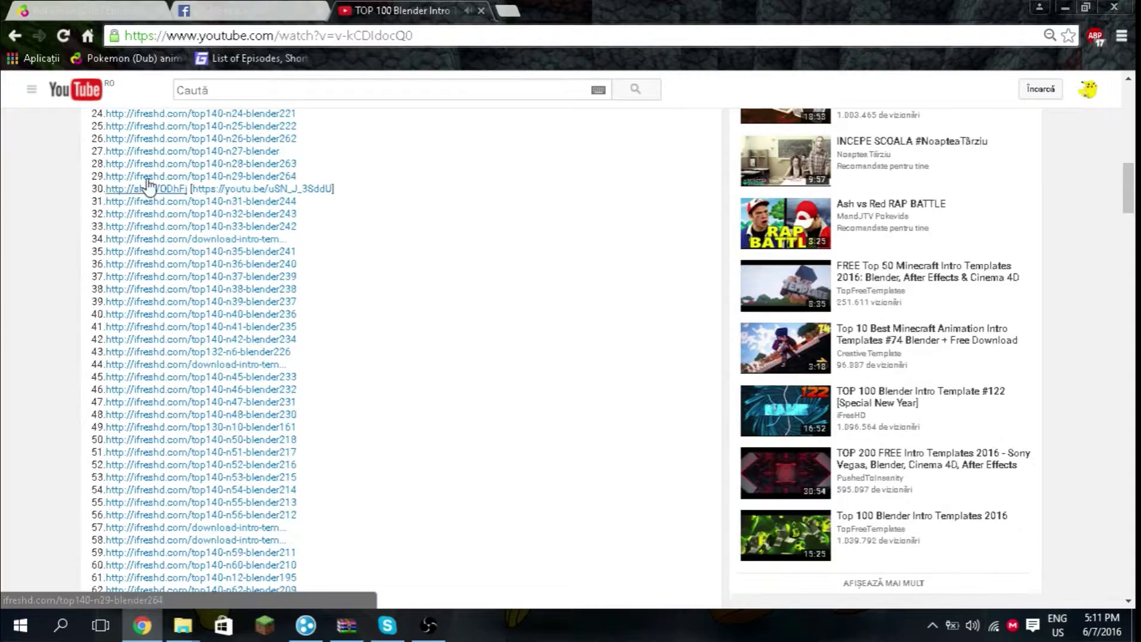
click(128, 342)
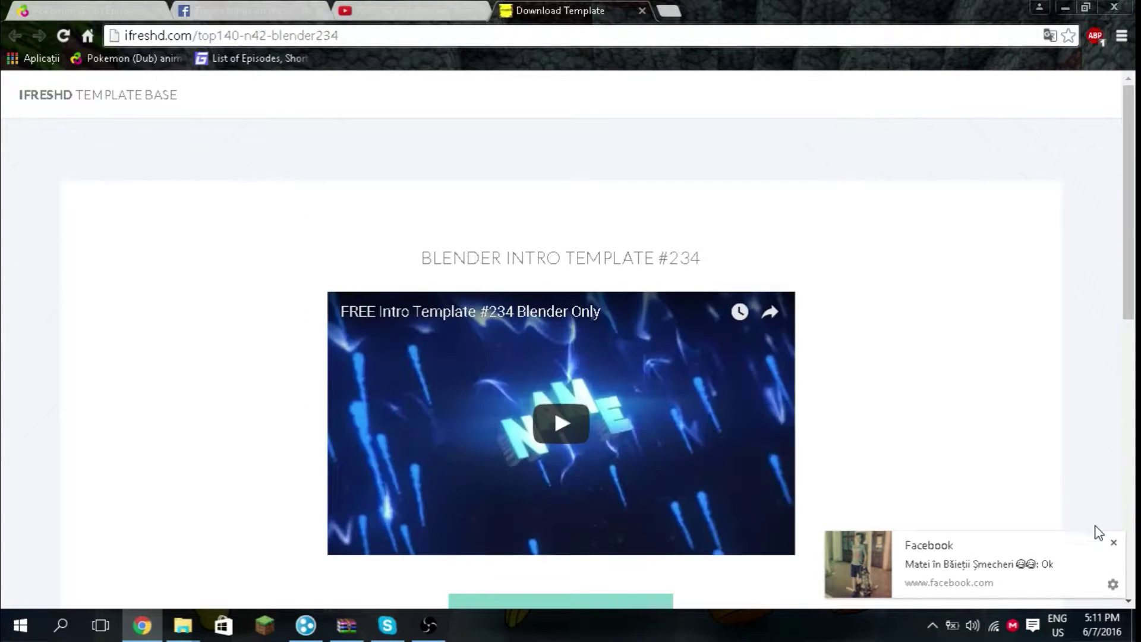
Dismiss the Facebook notification and open template #234's download page, closing the preview page
click(1114, 543)
scroll(1029, 530, down, 4)
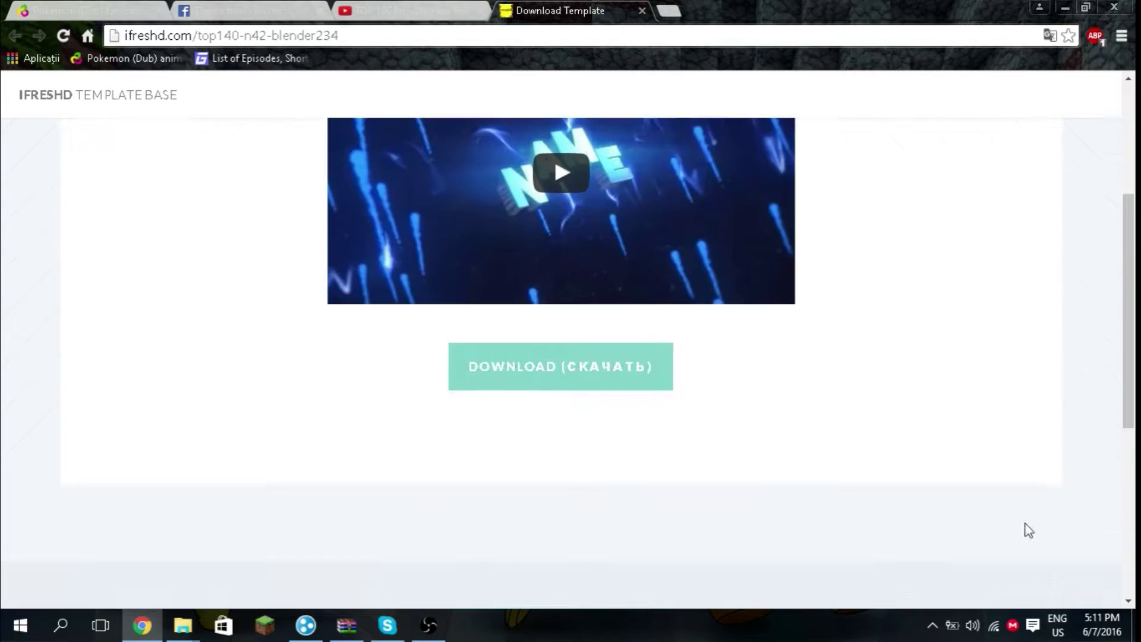
click(512, 367)
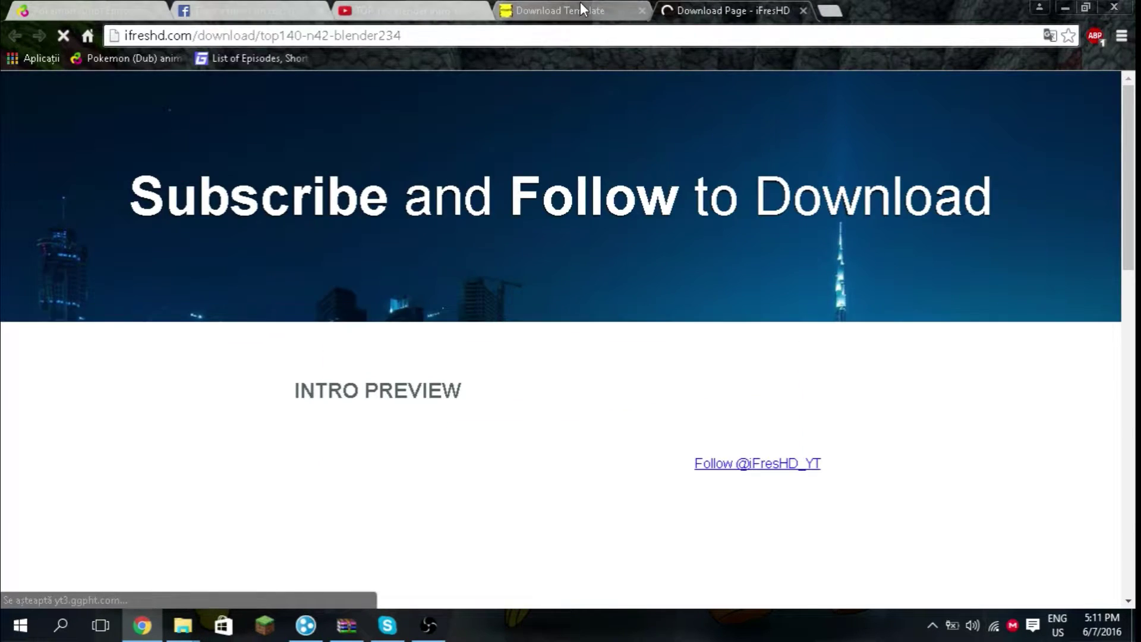
click(581, 8)
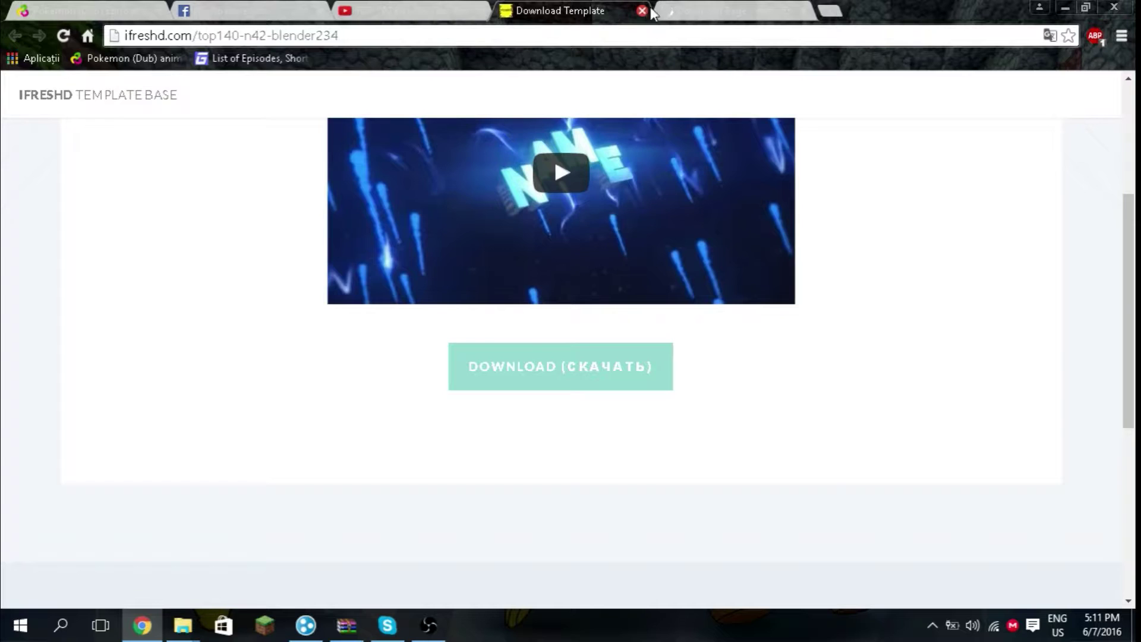
click(642, 10)
Follow iFresHD on Twitter and close the follow popup
scroll(594, 219, down, 7)
scroll(777, 401, up, 4)
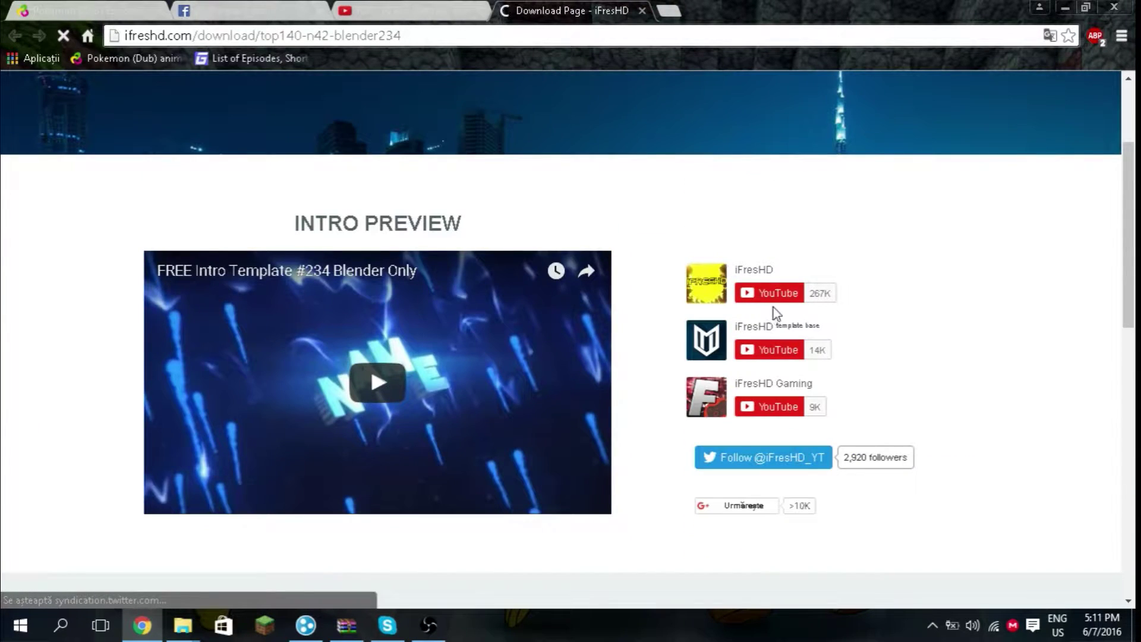
scroll(791, 357, down, 5)
scroll(576, 431, down, 1)
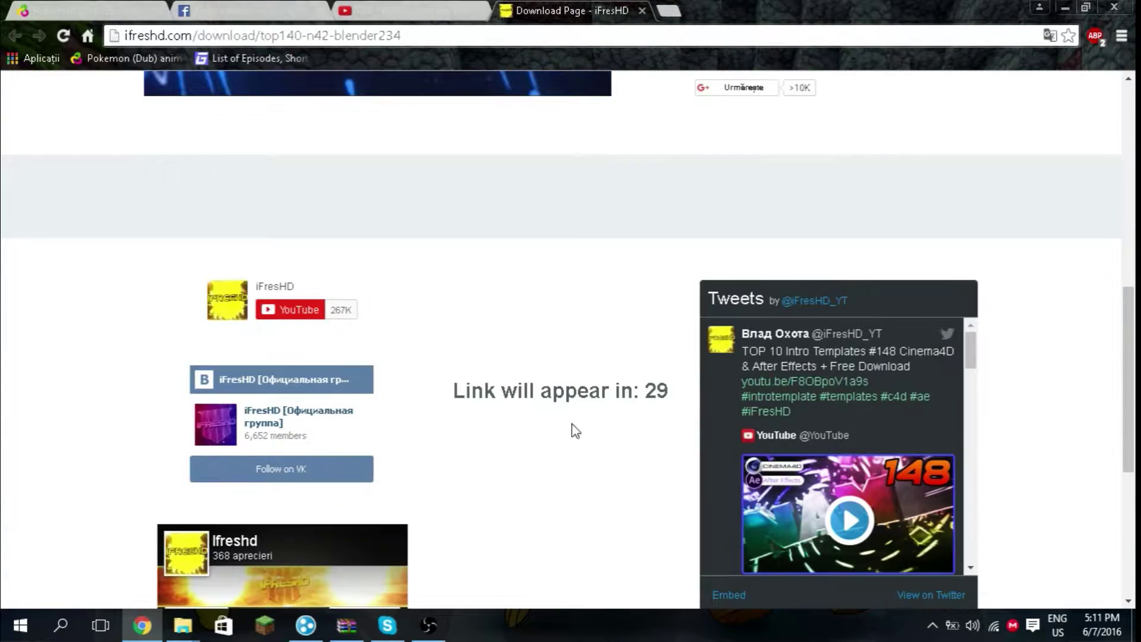
scroll(675, 235, up, 4)
click(713, 294)
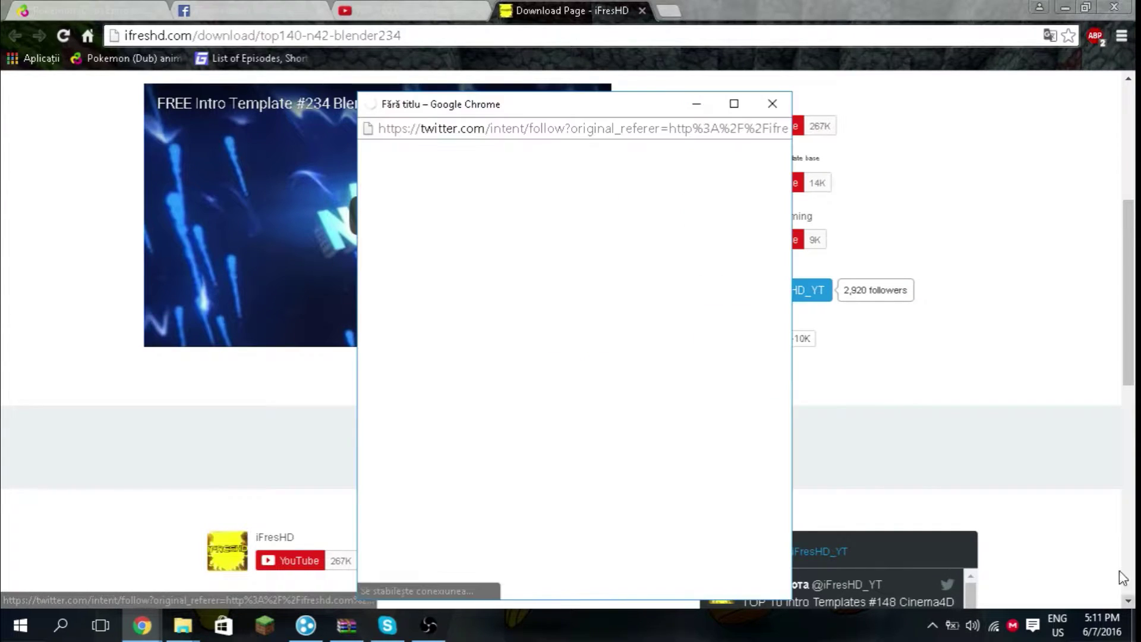
click(772, 103)
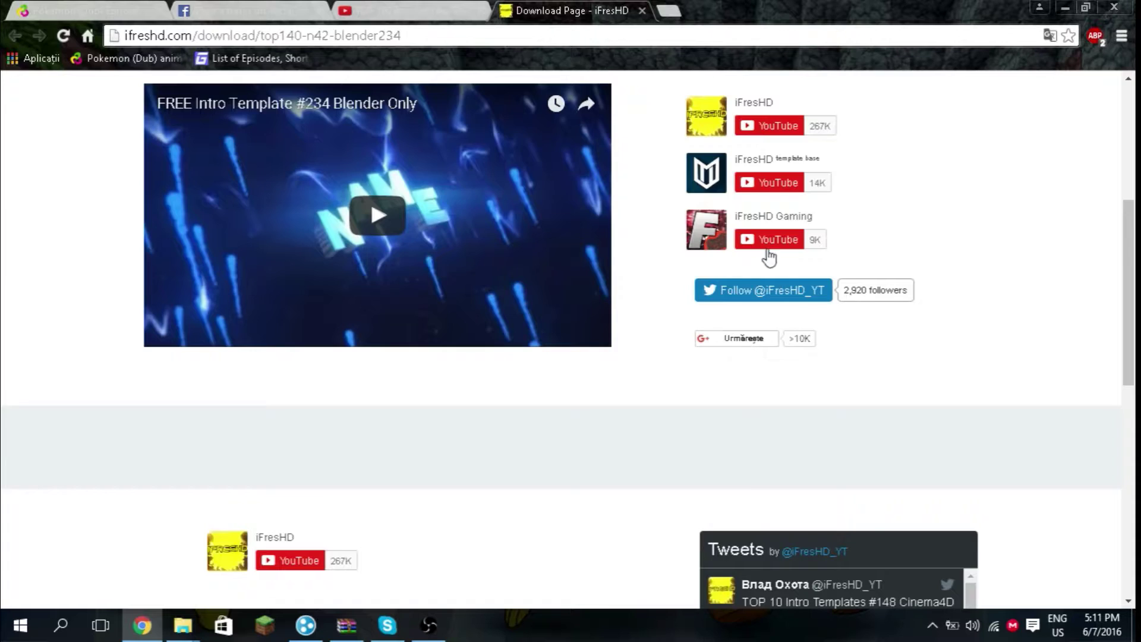
Scroll and select the countdown text while the link countdown runs down to 1 second
scroll(749, 309, down, 5)
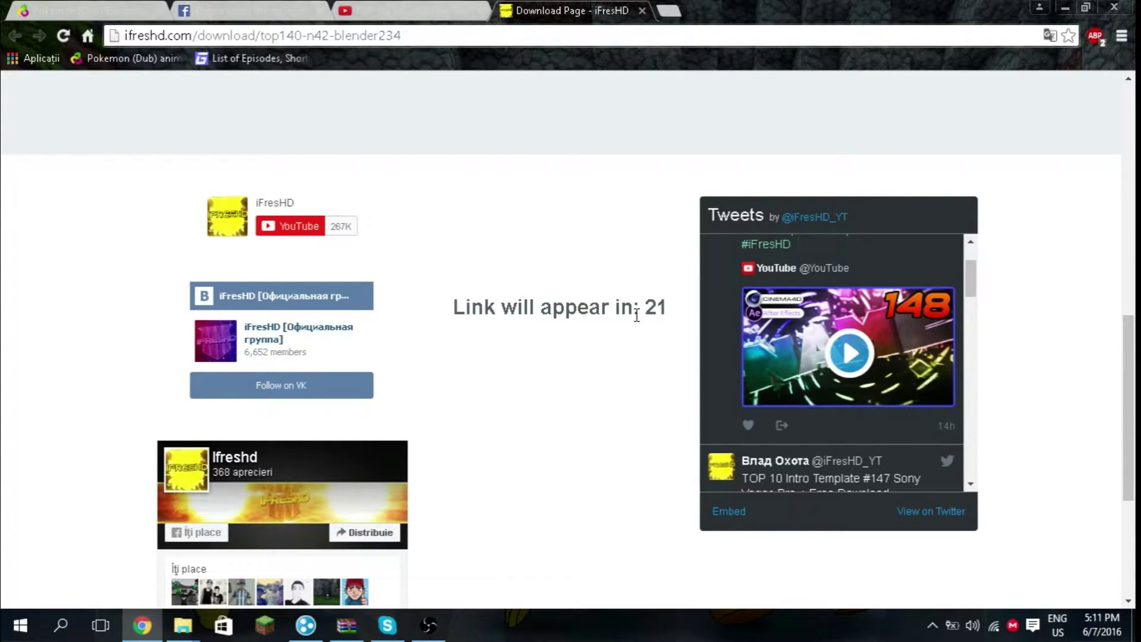
scroll(618, 267, down, 5)
scroll(598, 219, up, 3)
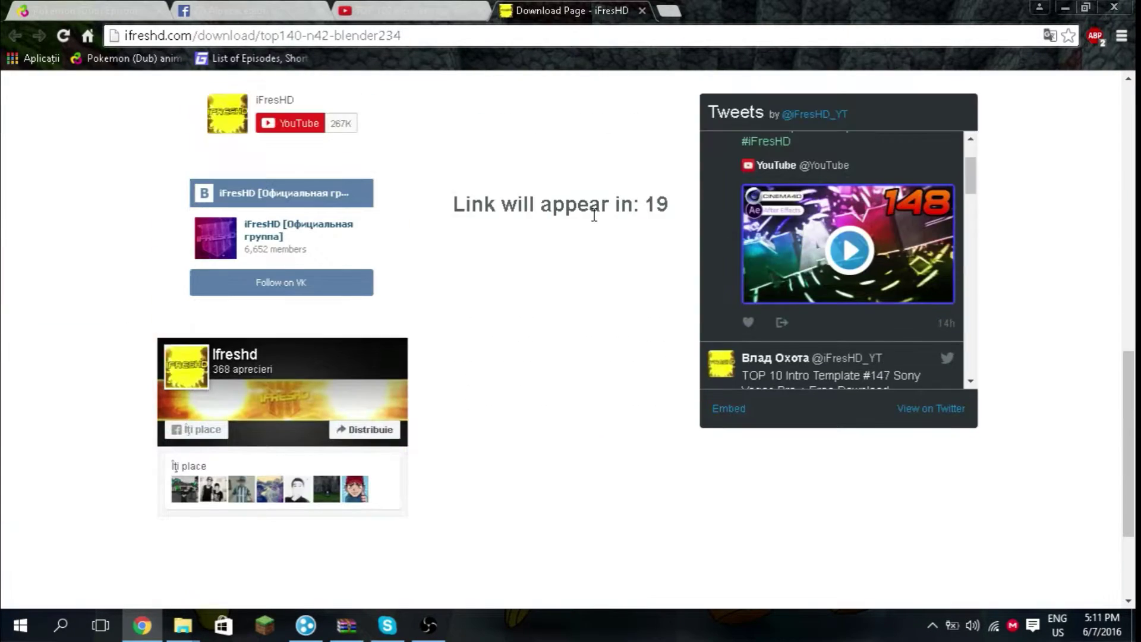
scroll(526, 230, up, 4)
scroll(582, 341, down, 5)
drag(449, 161, 578, 211)
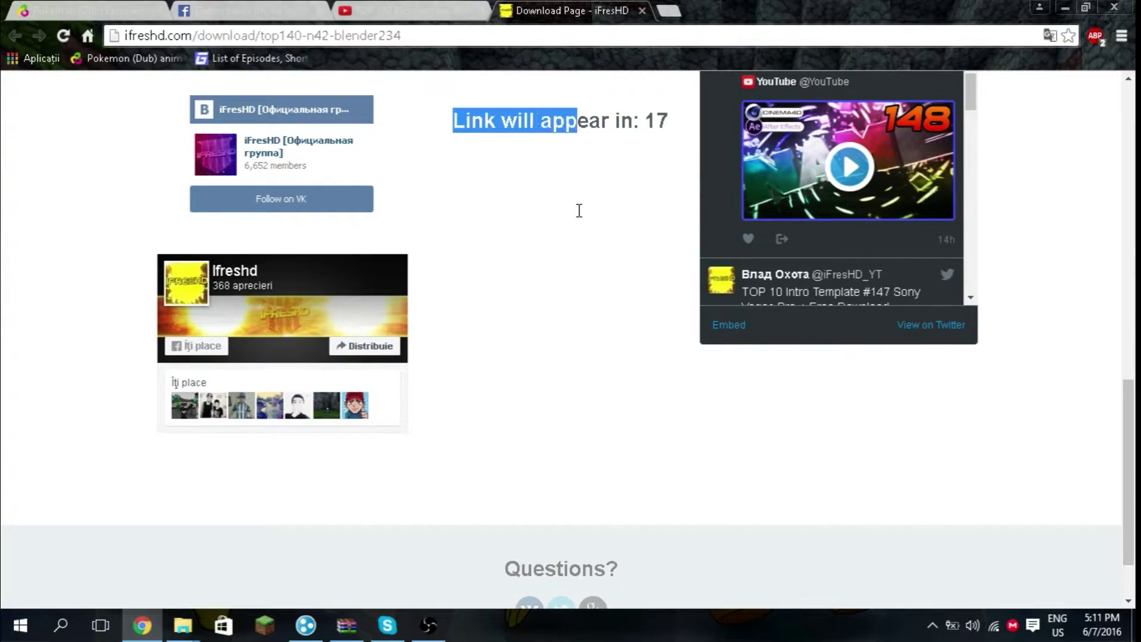
click(578, 211)
scroll(582, 217, up, 5)
scroll(489, 405, down, 3)
scroll(489, 405, up, 7)
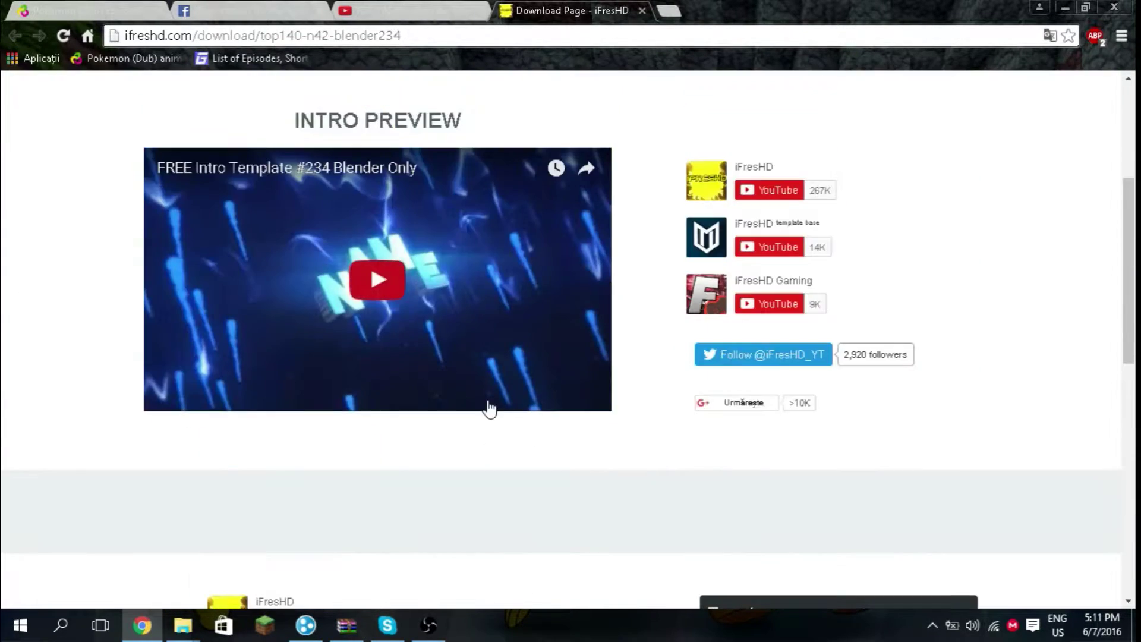
scroll(488, 409, up, 5)
scroll(487, 410, down, 8)
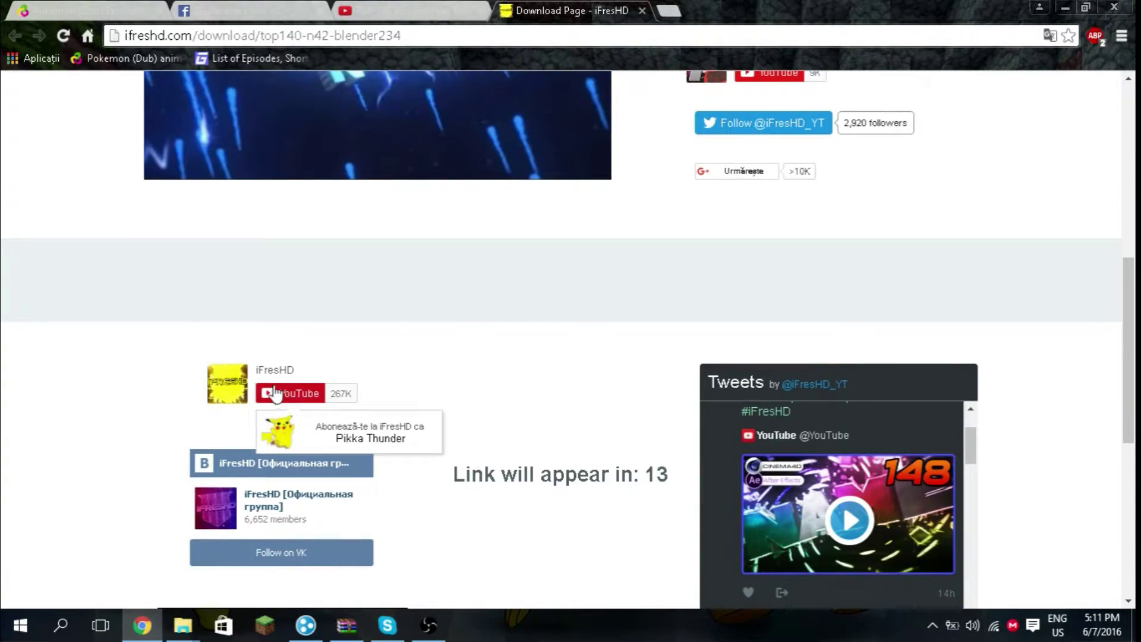
scroll(512, 480, down, 4)
drag(546, 160, 531, 208)
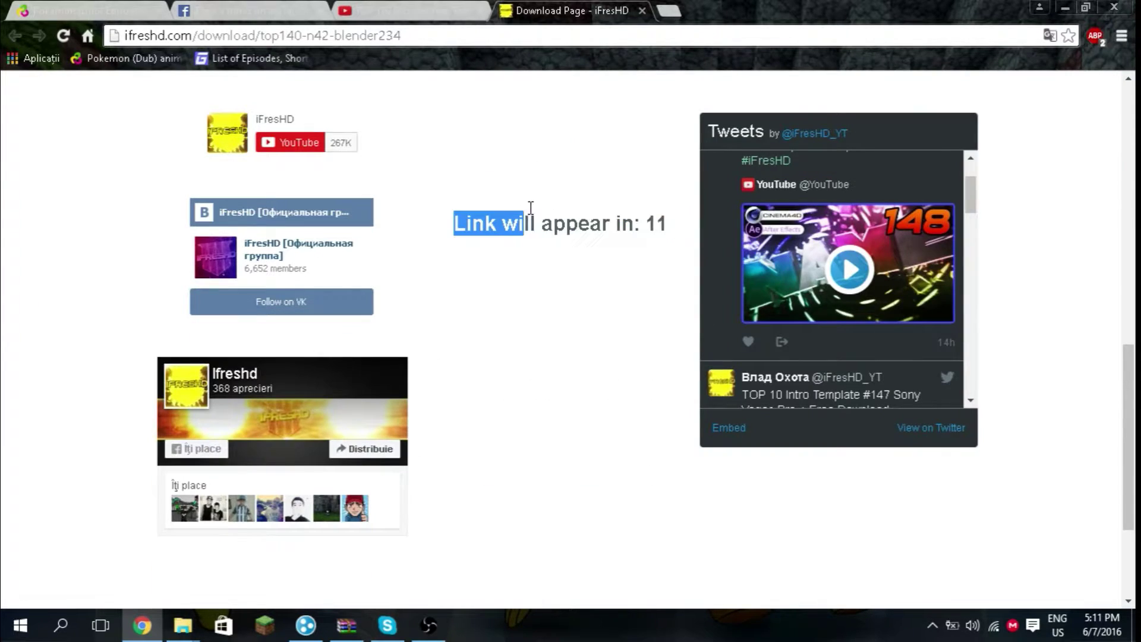
double_click(571, 223)
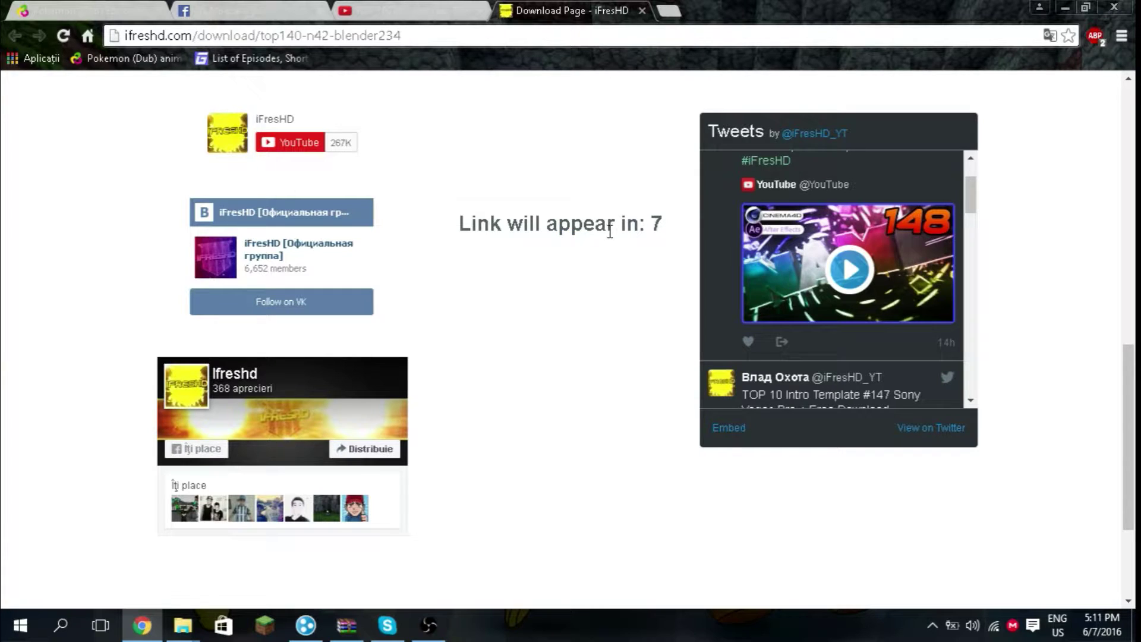
mouse_move(669, 225)
mouse_down()
mouse_move(474, 220)
mouse_move(688, 242)
mouse_move(425, 226)
mouse_move(622, 239)
mouse_up()
click(508, 218)
triple_click(688, 242)
click(687, 242)
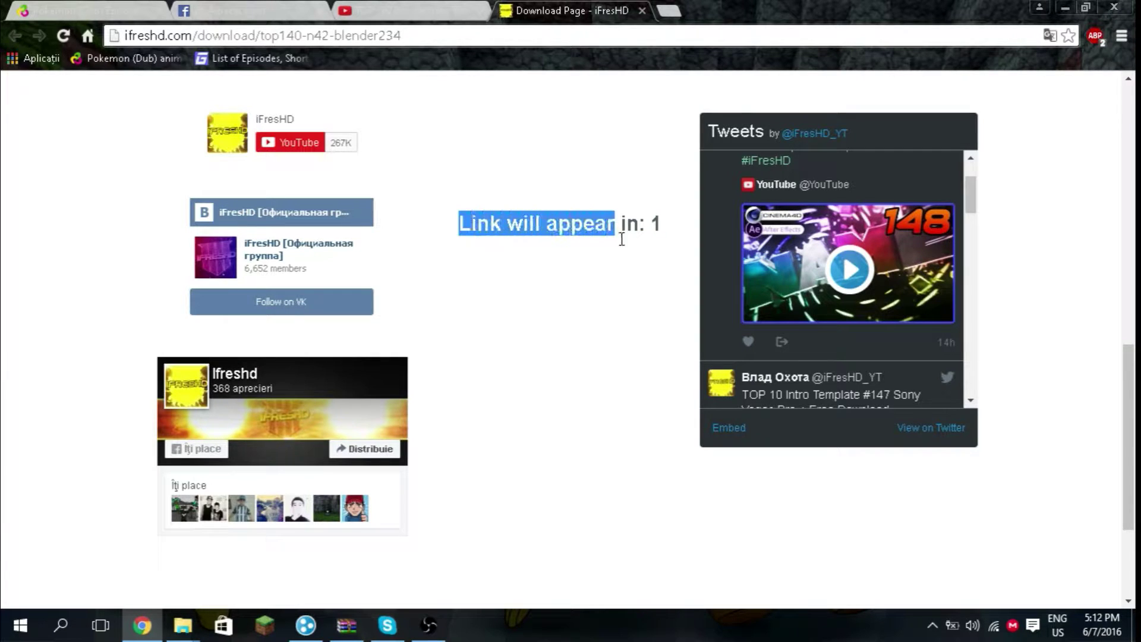
Start the template download, close the Facebook tab, and skip the sh.st ad
click(581, 246)
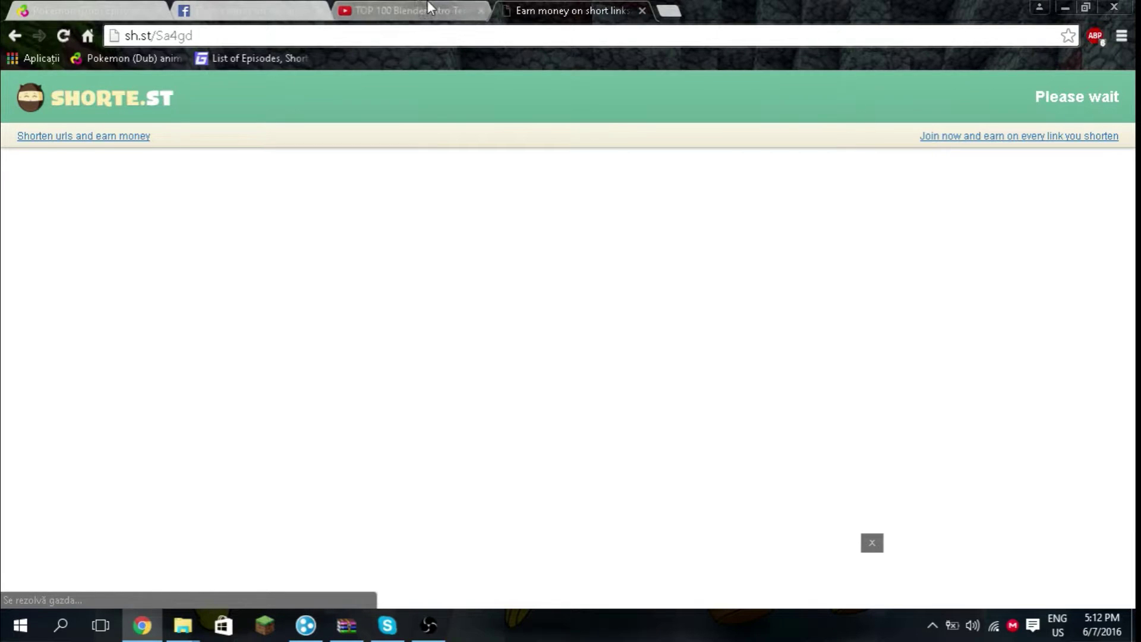
click(320, 10)
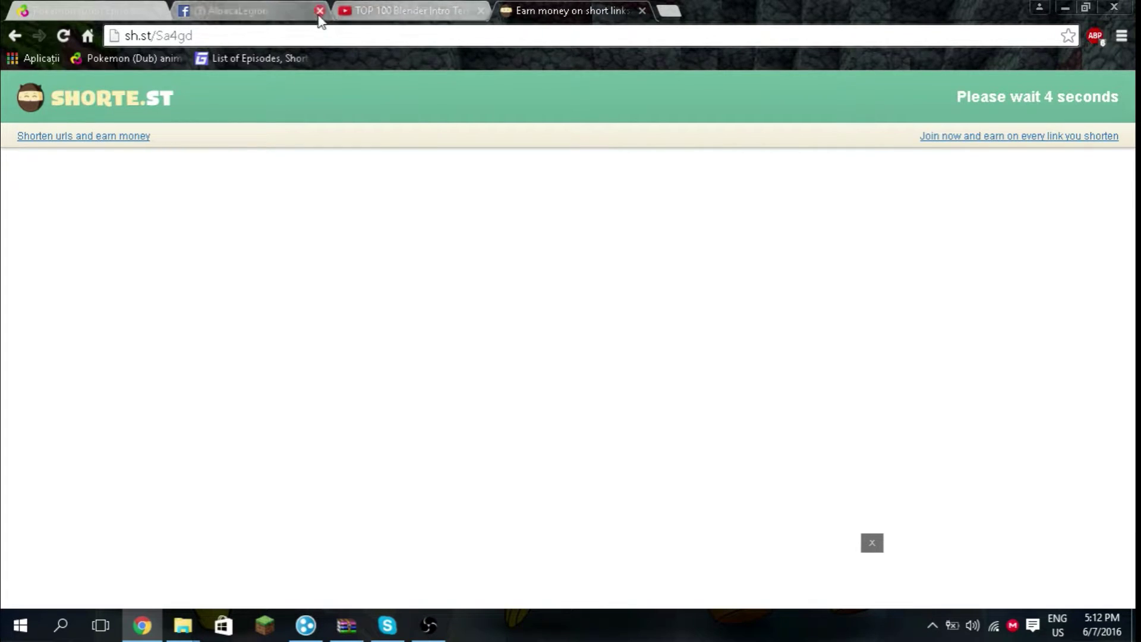
click(249, 12)
scroll(494, 297, up, 7)
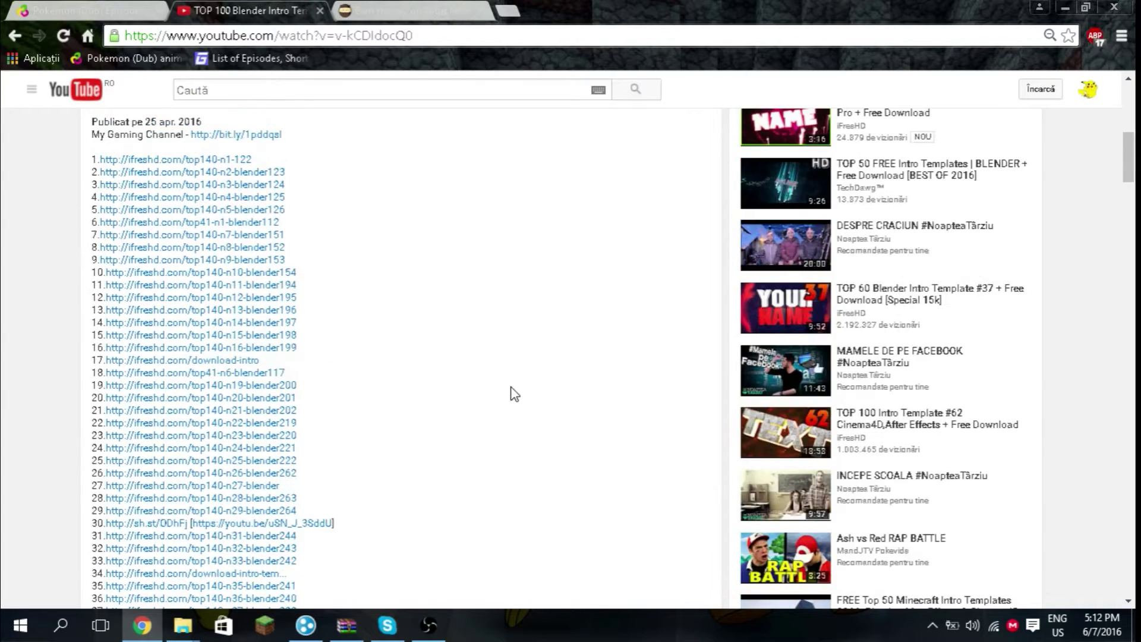
scroll(508, 404, up, 8)
click(406, 8)
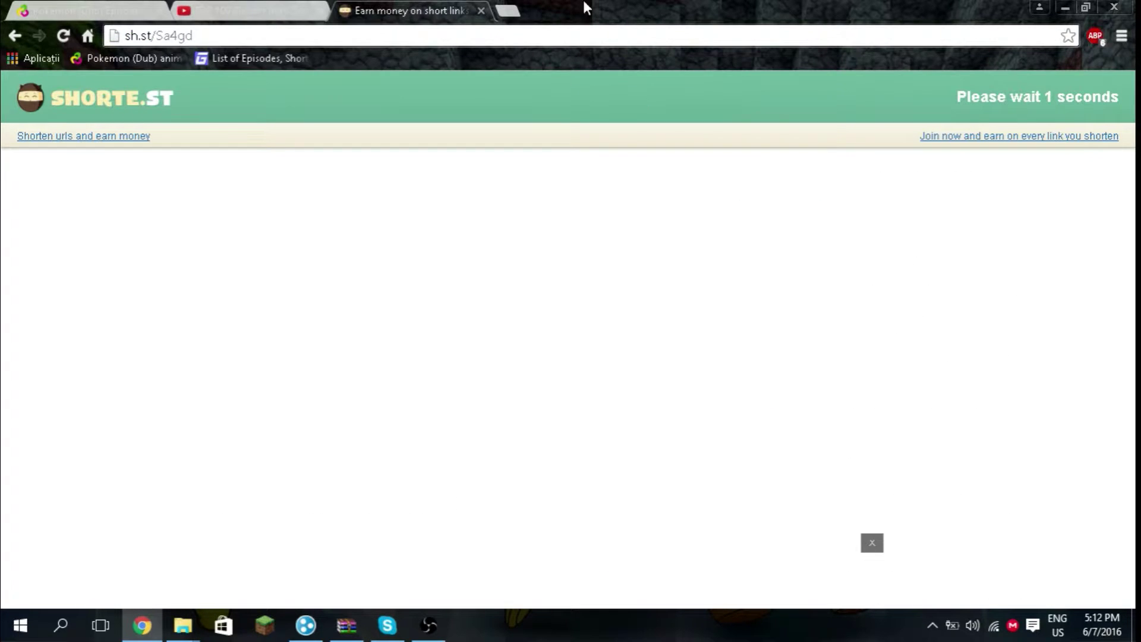
click(1013, 123)
click(249, 10)
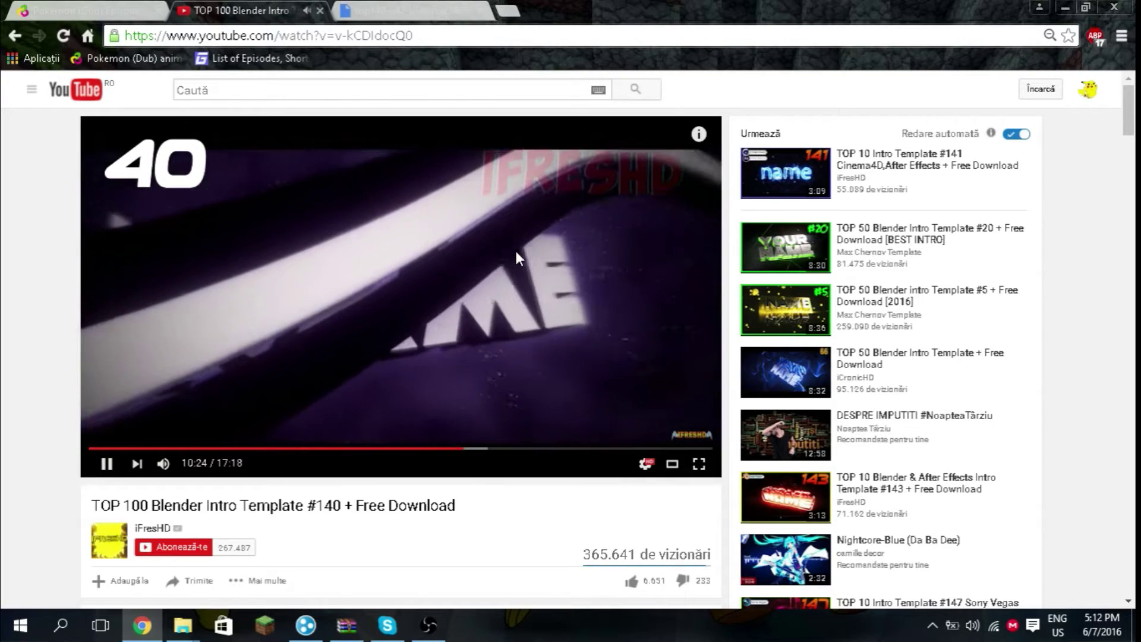
Download top140-n42-blender234.rar from Google Drive, close the Drive tab, and restore down Chrome
click(410, 10)
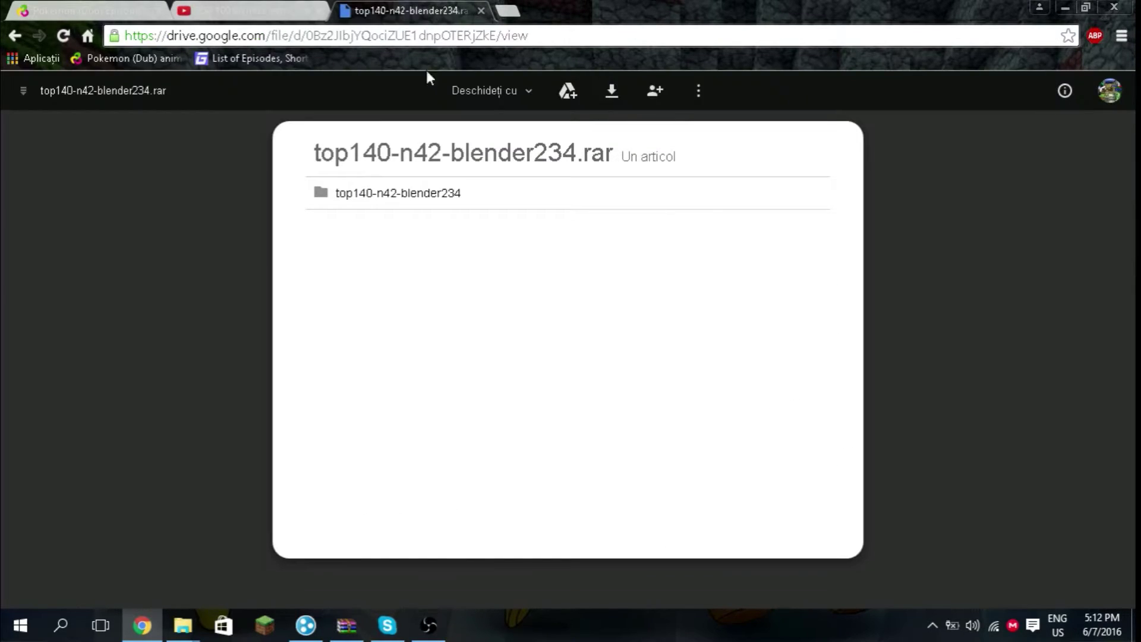
click(609, 90)
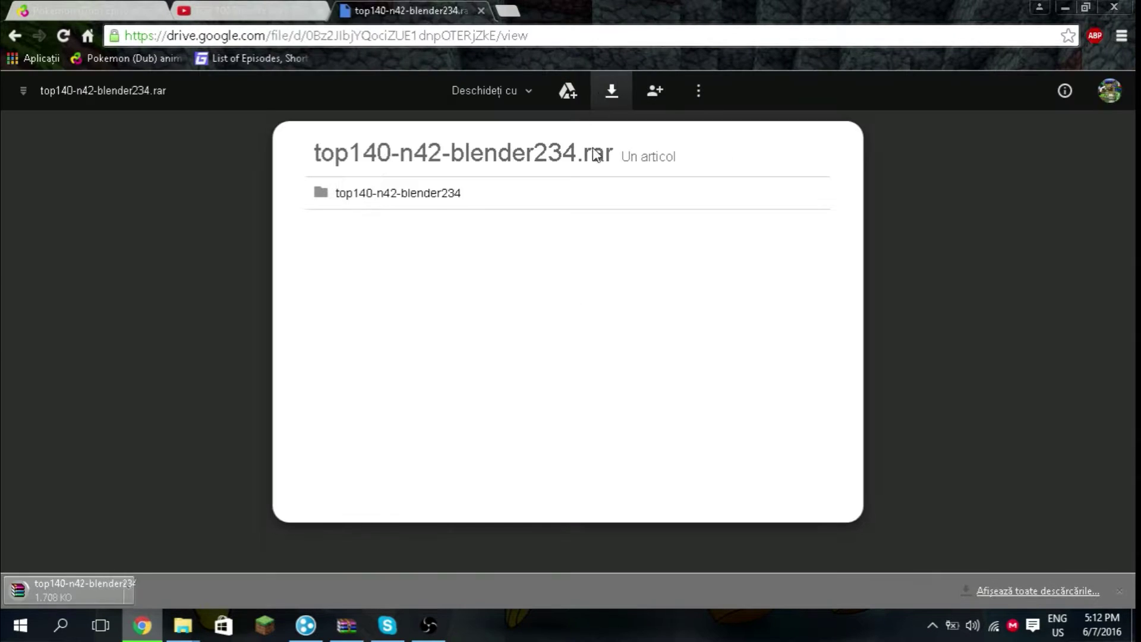
click(476, 13)
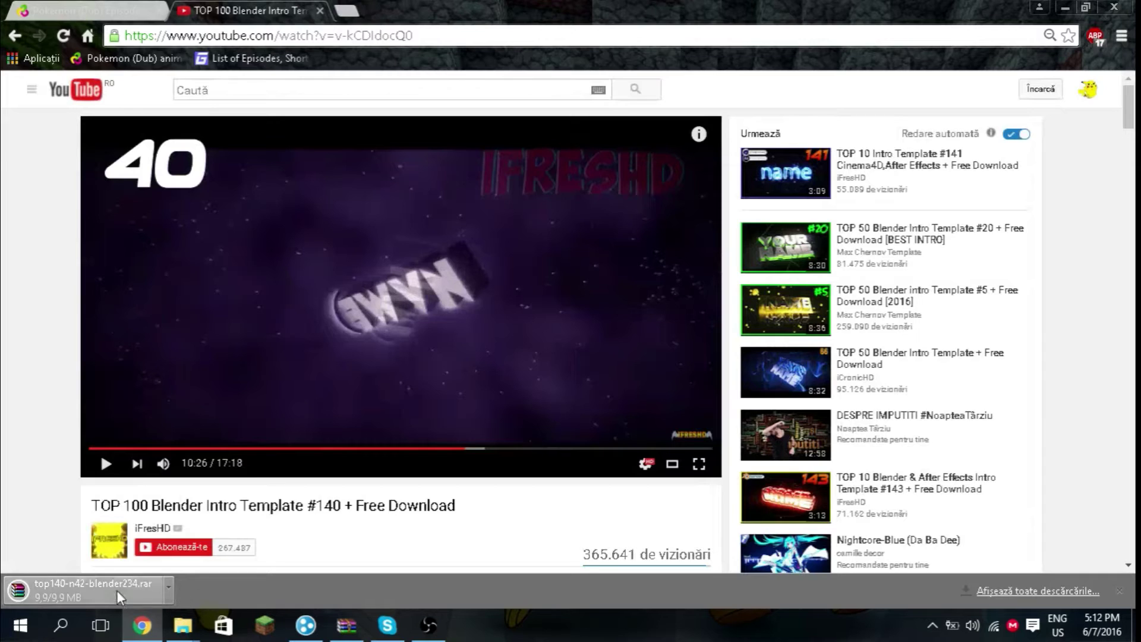
click(1086, 8)
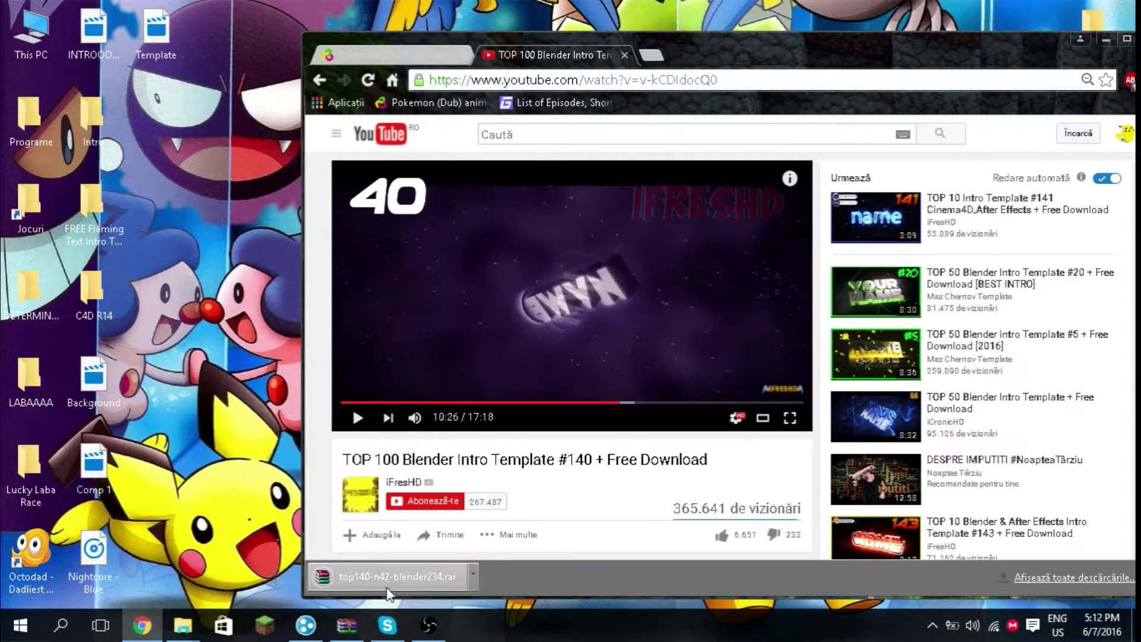
Extract the top140-n42-blender234 folder to the desktop, close WinRAR, and open the folder
click(392, 576)
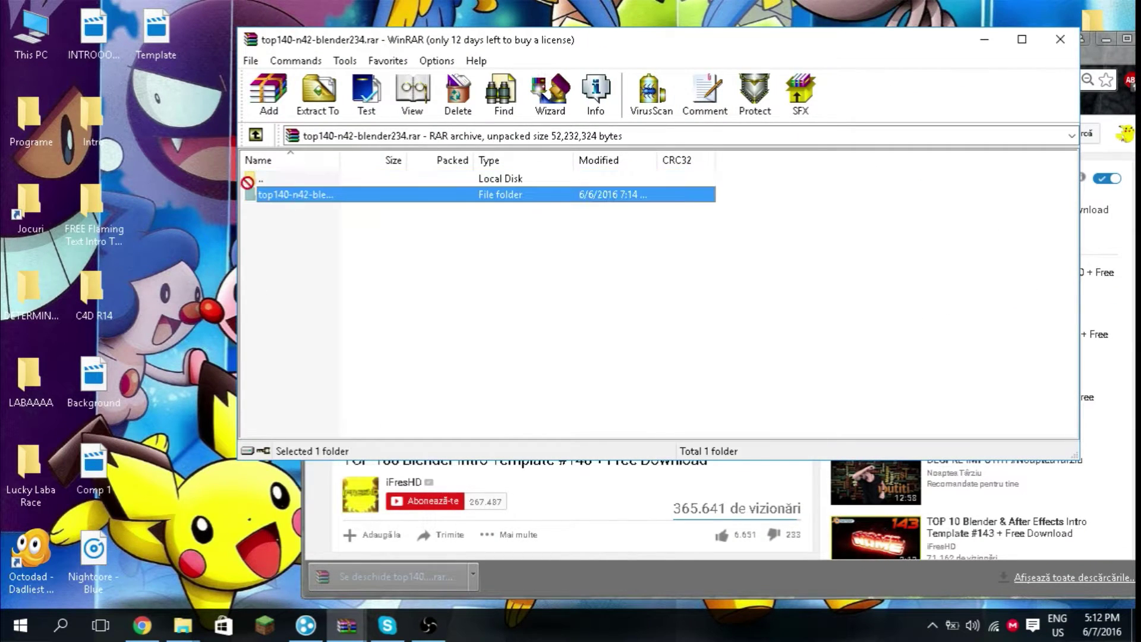
drag(295, 194, 156, 122)
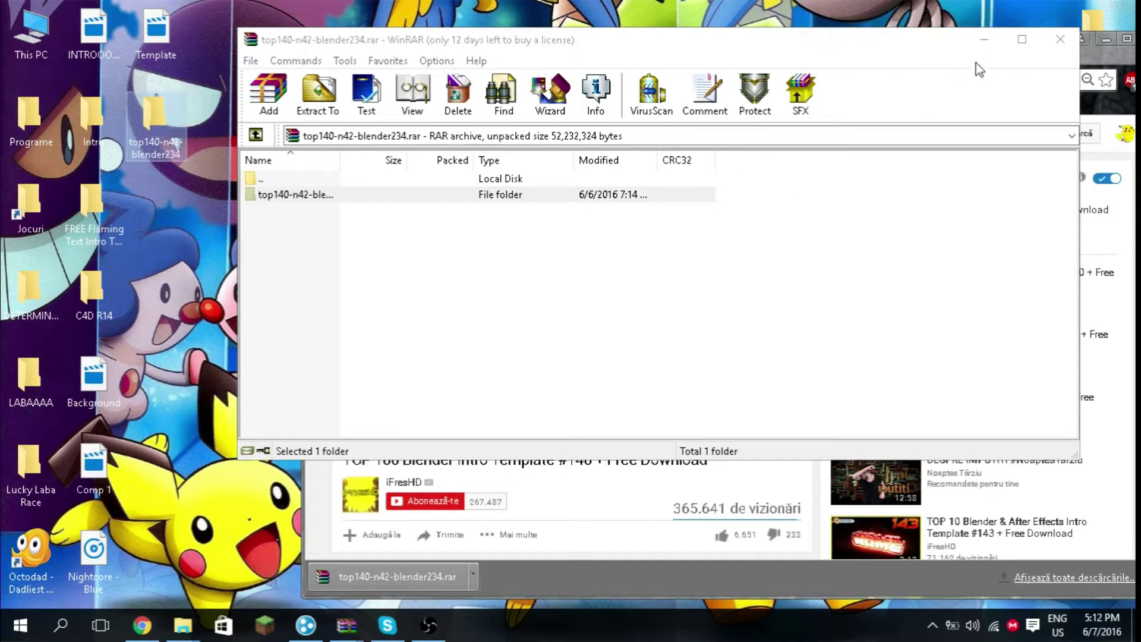
click(1061, 39)
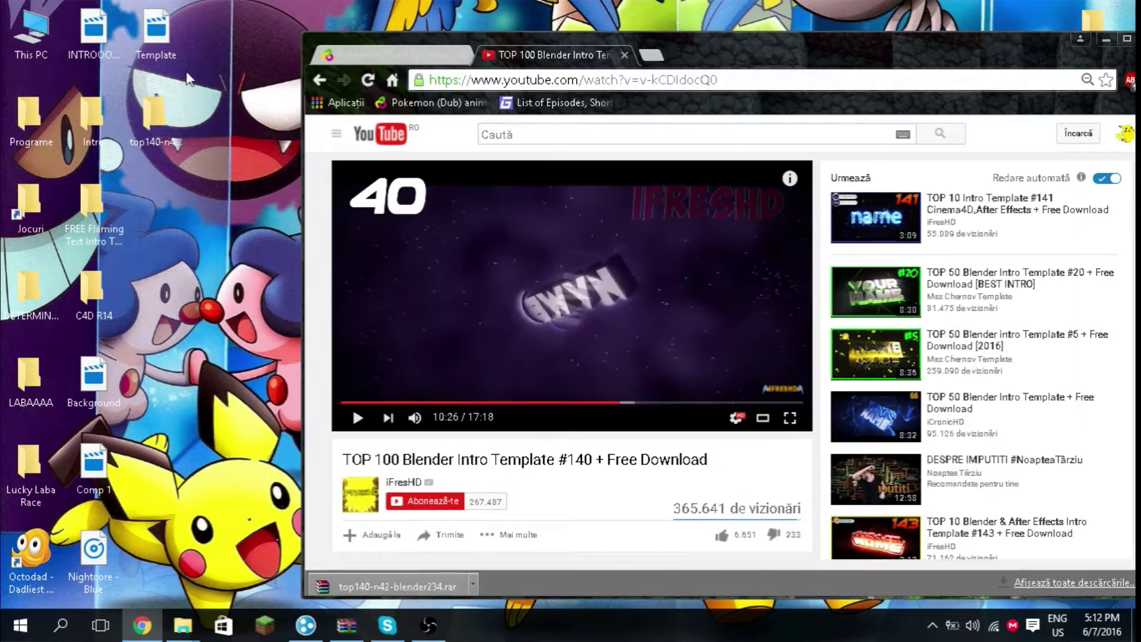
double_click(155, 122)
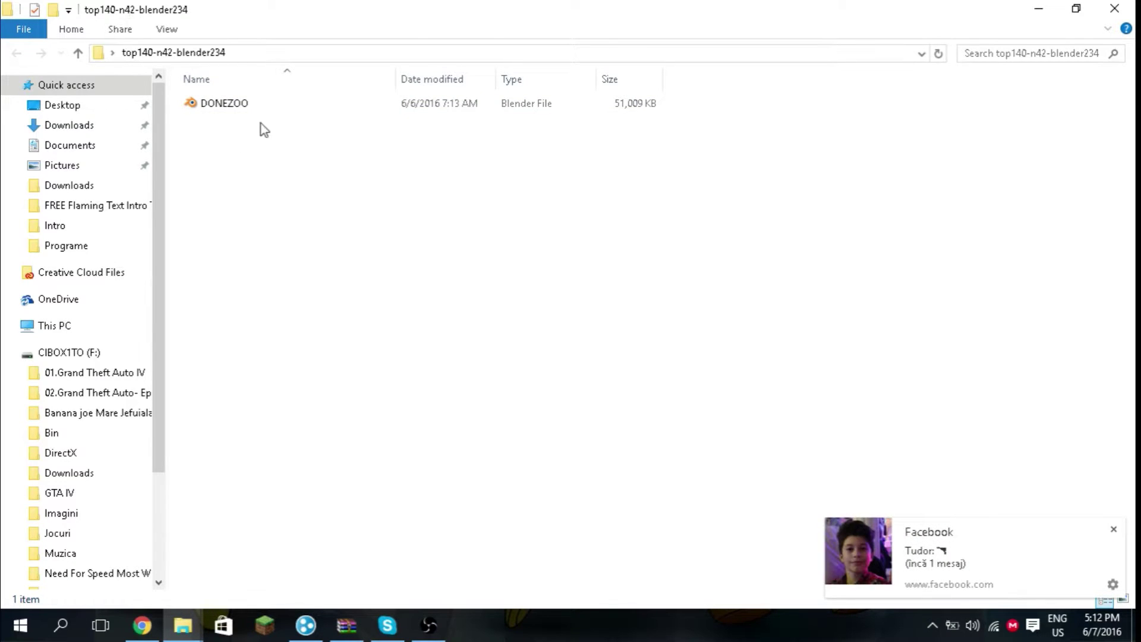
Open the new Facebook message from the notification toast
click(1084, 542)
text(filmez ba moe)
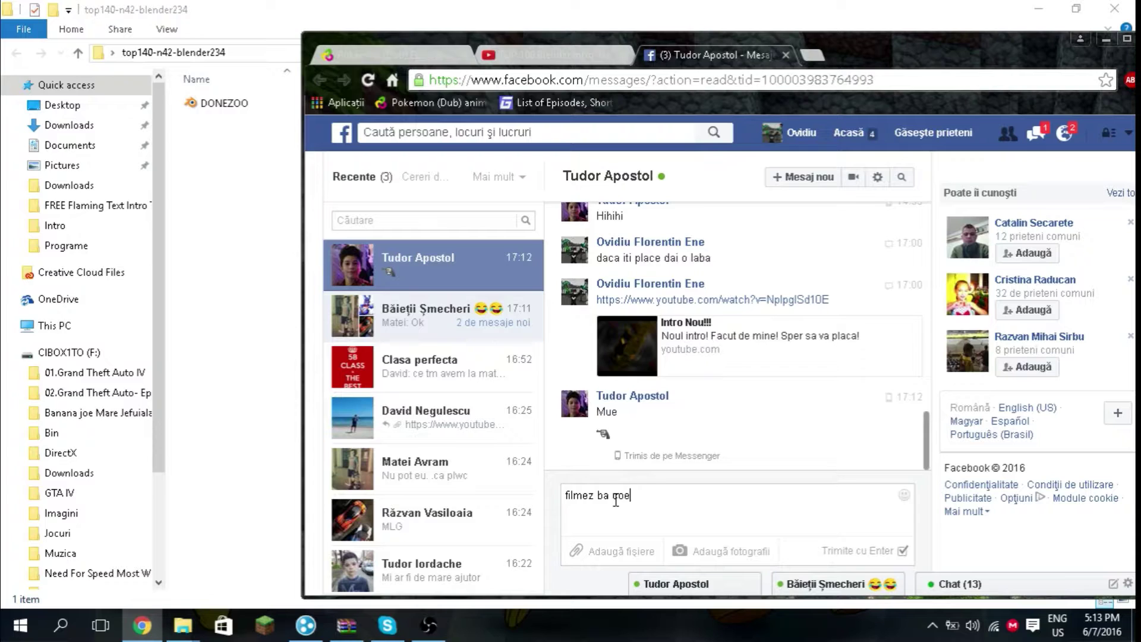
Send the replies 'filmez ba coe', '=]]]' and 'te-au vazut astia', then minimize the browser
key(Return)
text(=]]])
key(Return)
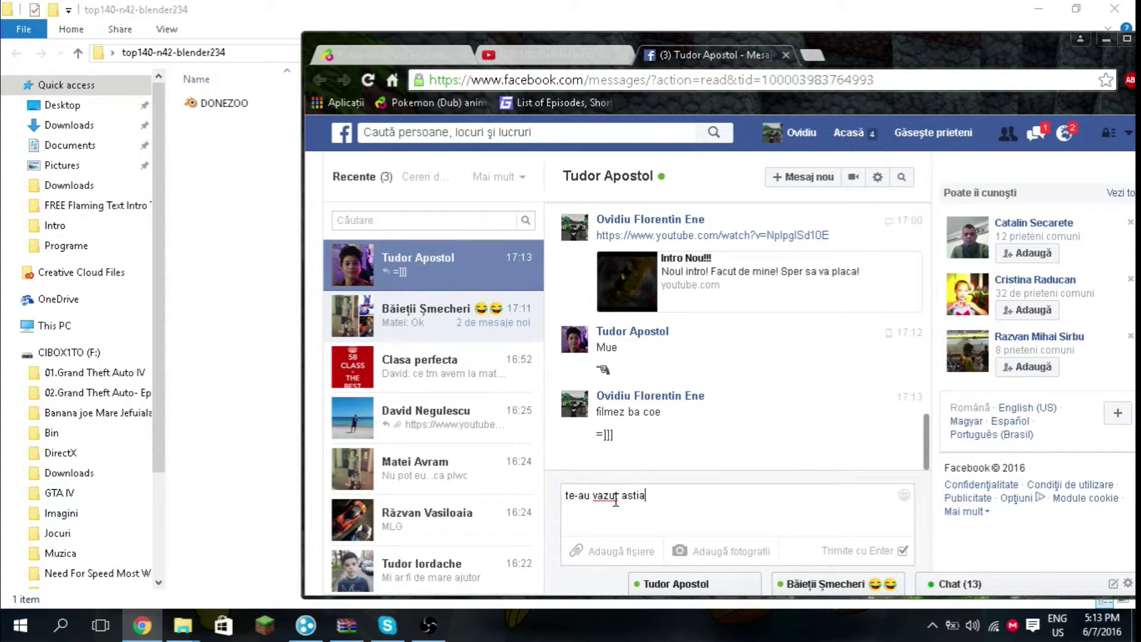
key(Return)
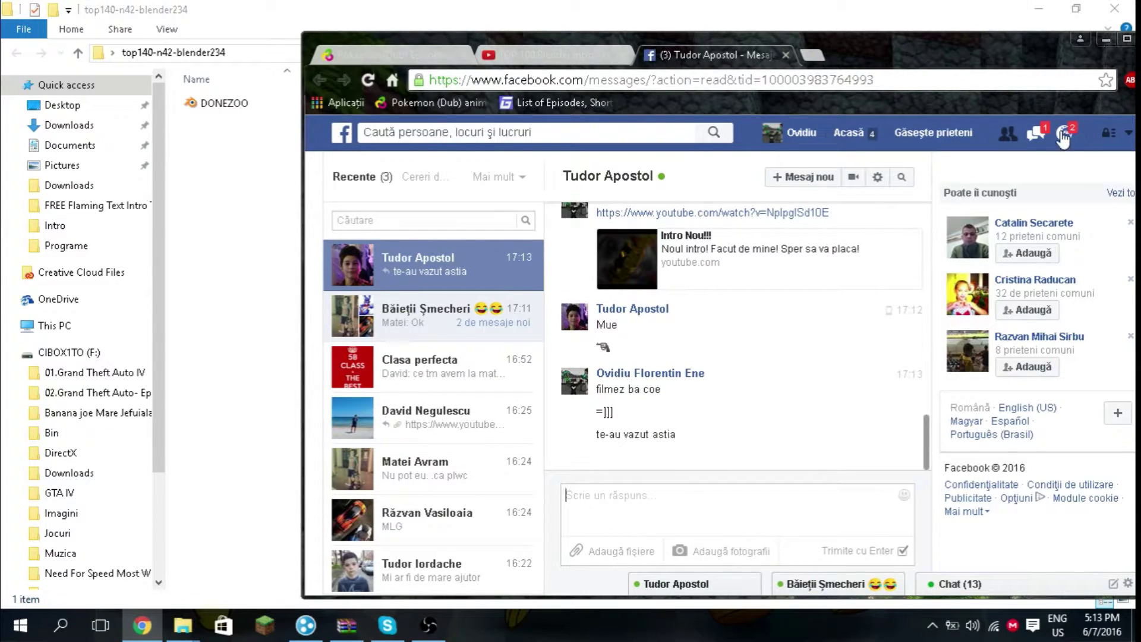
click(1037, 134)
click(1037, 134)
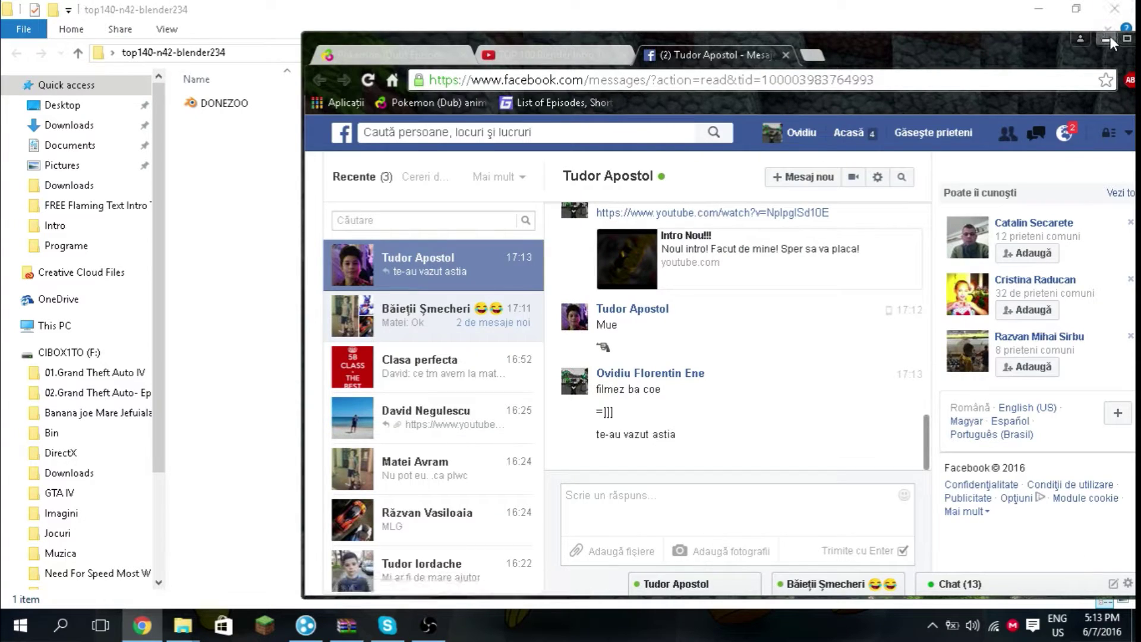
click(1106, 42)
Open DONEZOO.blend from File Explorer and bring the loading Blender window to the front
click(231, 103)
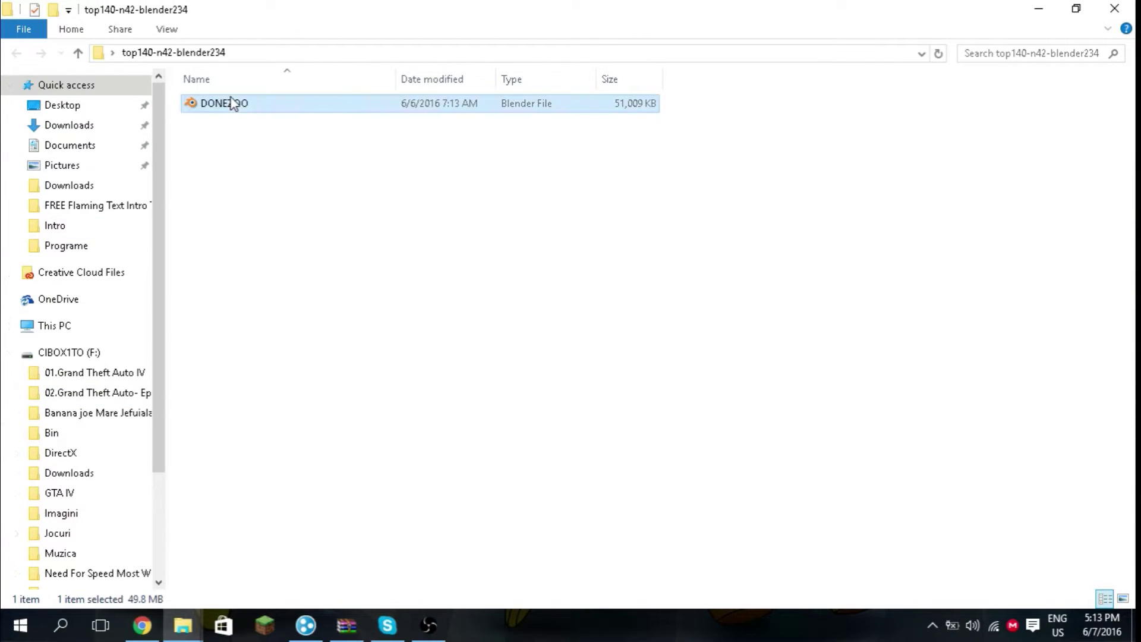
click(1039, 9)
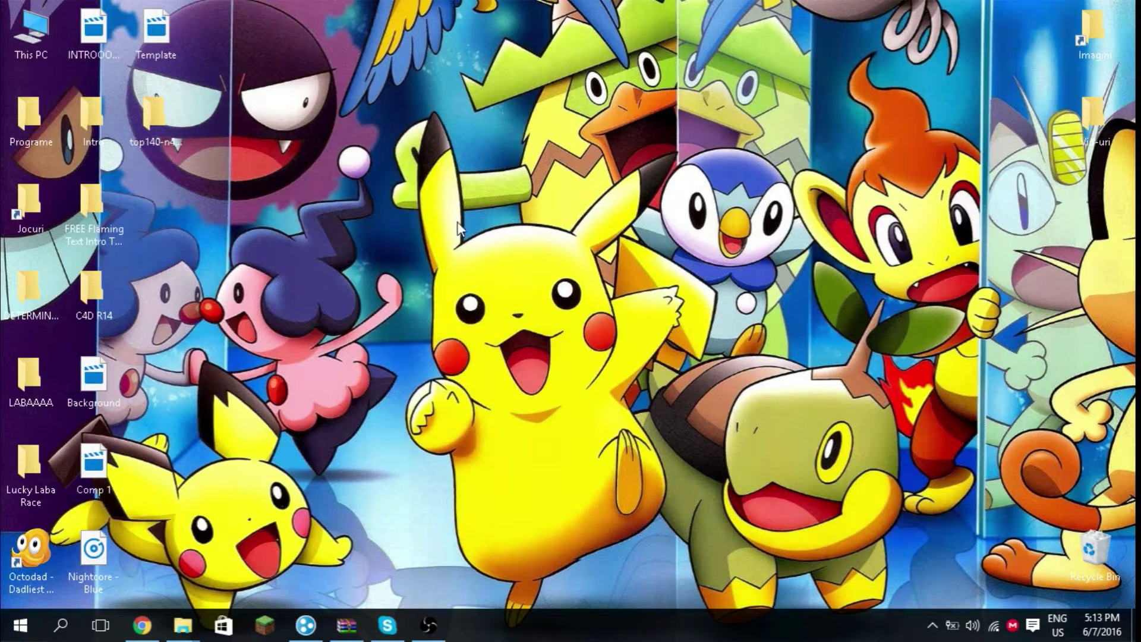
click(387, 625)
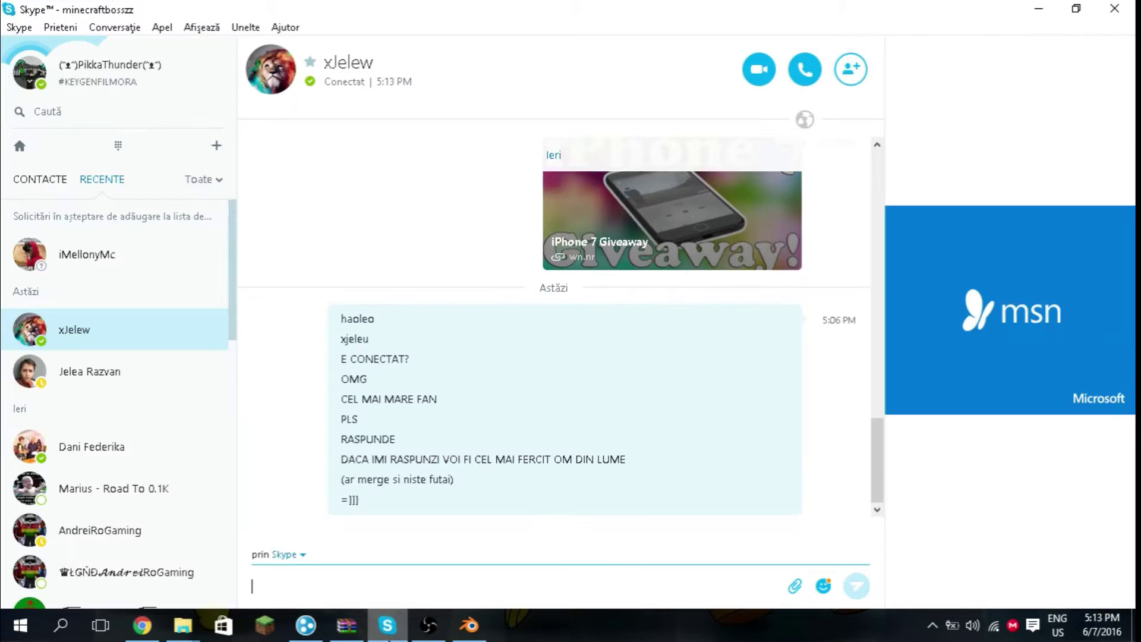
click(484, 626)
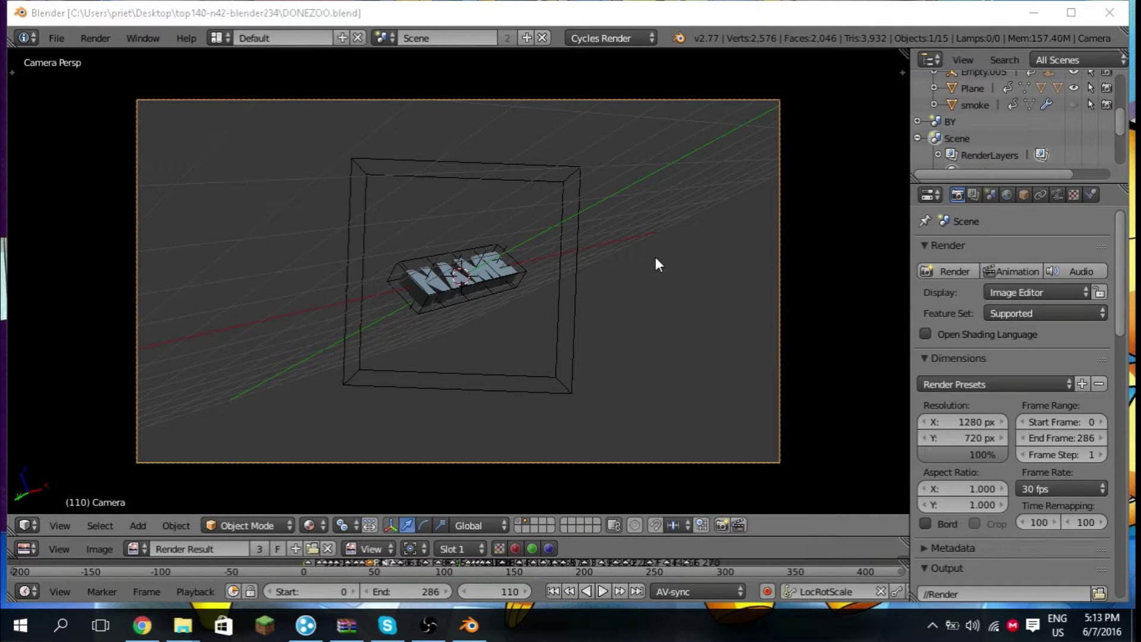
Zoom in on the NAME text and select its N letter object
scroll(462, 284, up, 2)
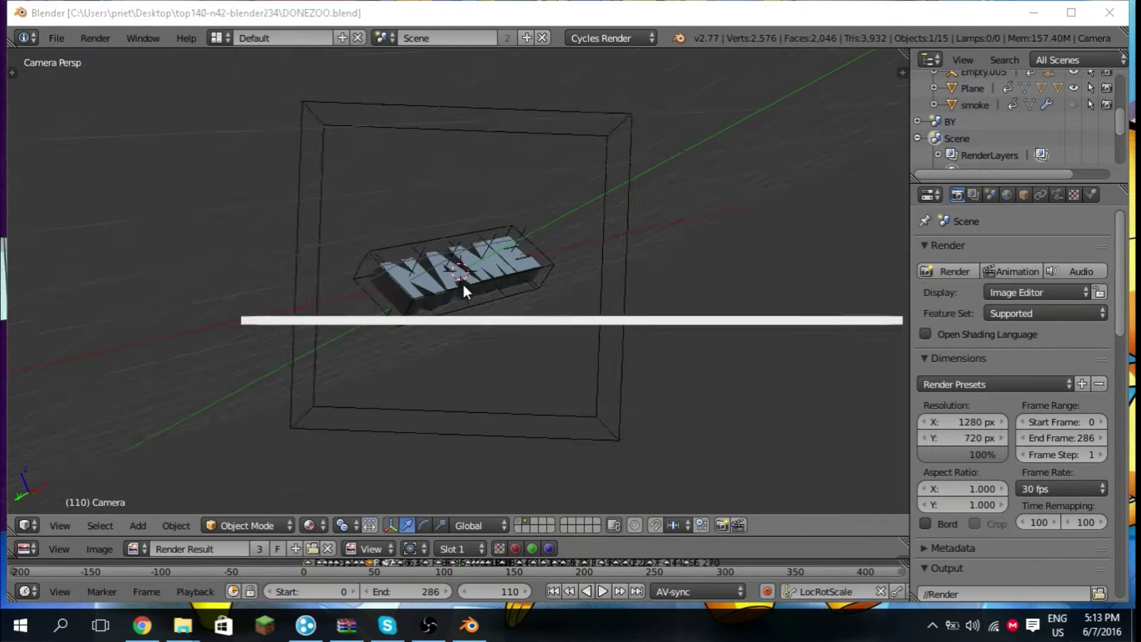
scroll(432, 302, up, 3)
scroll(433, 302, up, 3)
right_click(372, 200)
scroll(375, 208, down, 5)
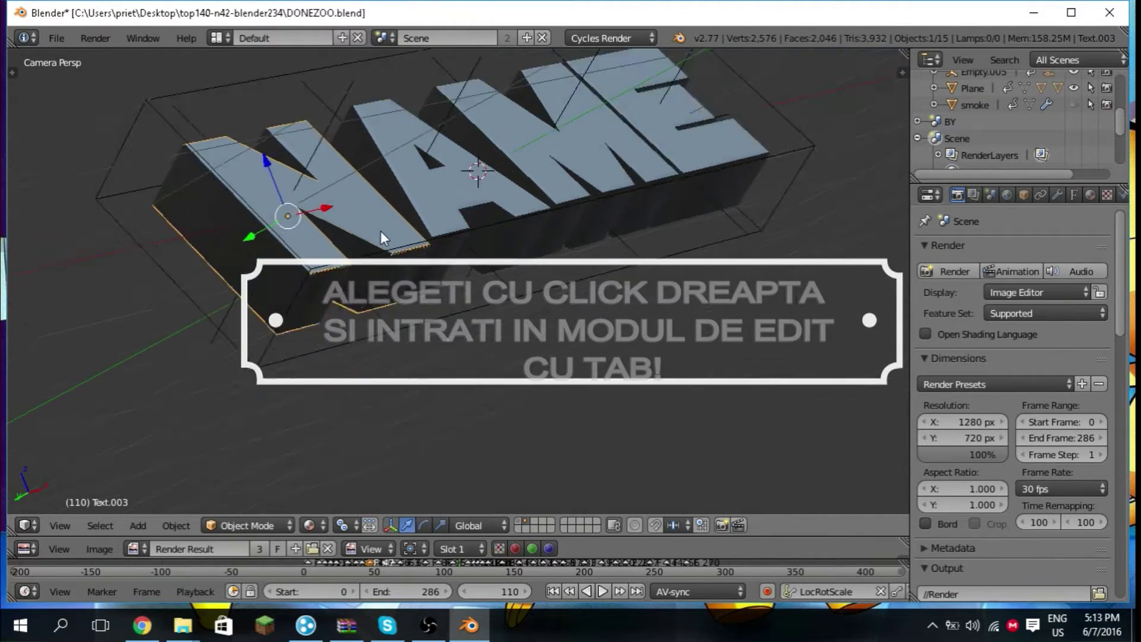
scroll(405, 220, down, 2)
right_click(553, 172)
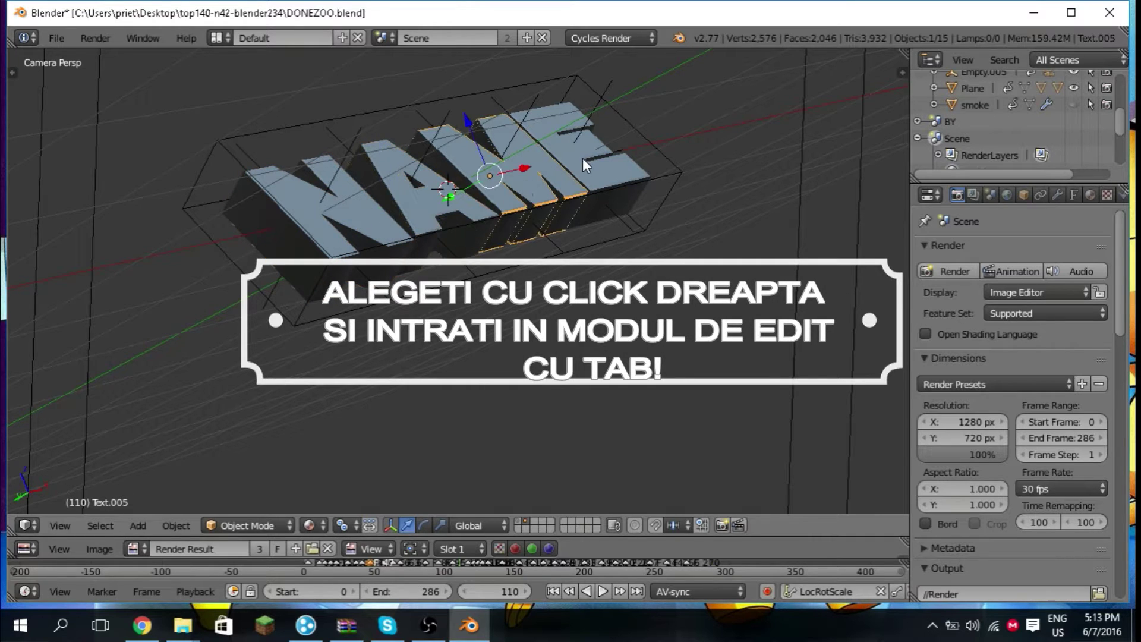
right_click(380, 205)
right_click(431, 220)
scroll(426, 237, down, 2)
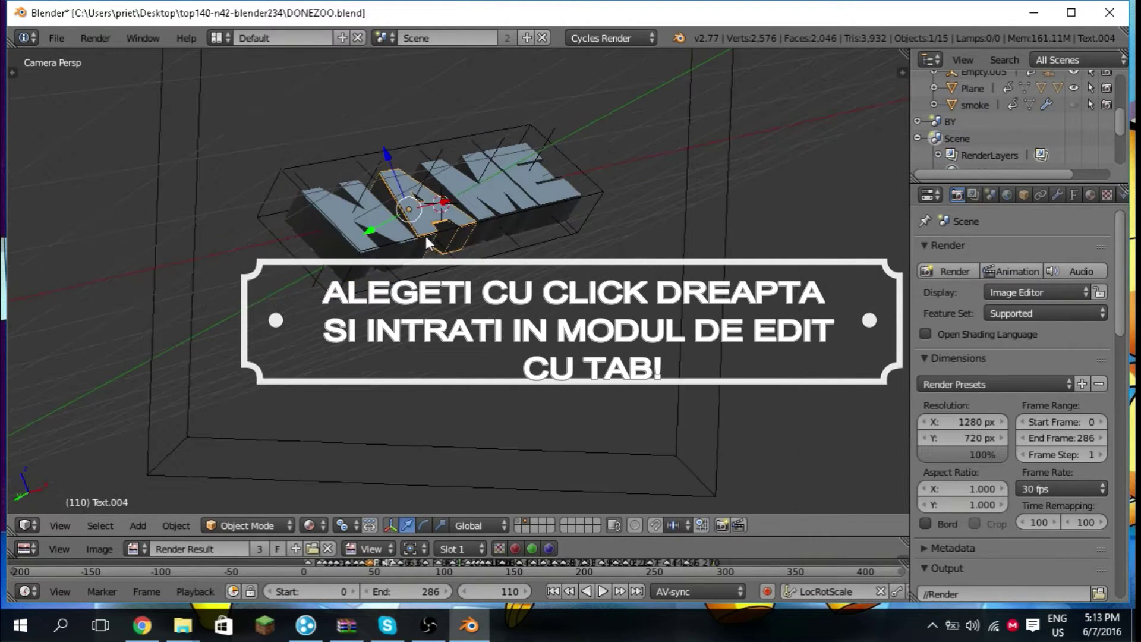
scroll(404, 238, up, 4)
scroll(356, 241, down, 2)
right_click(347, 204)
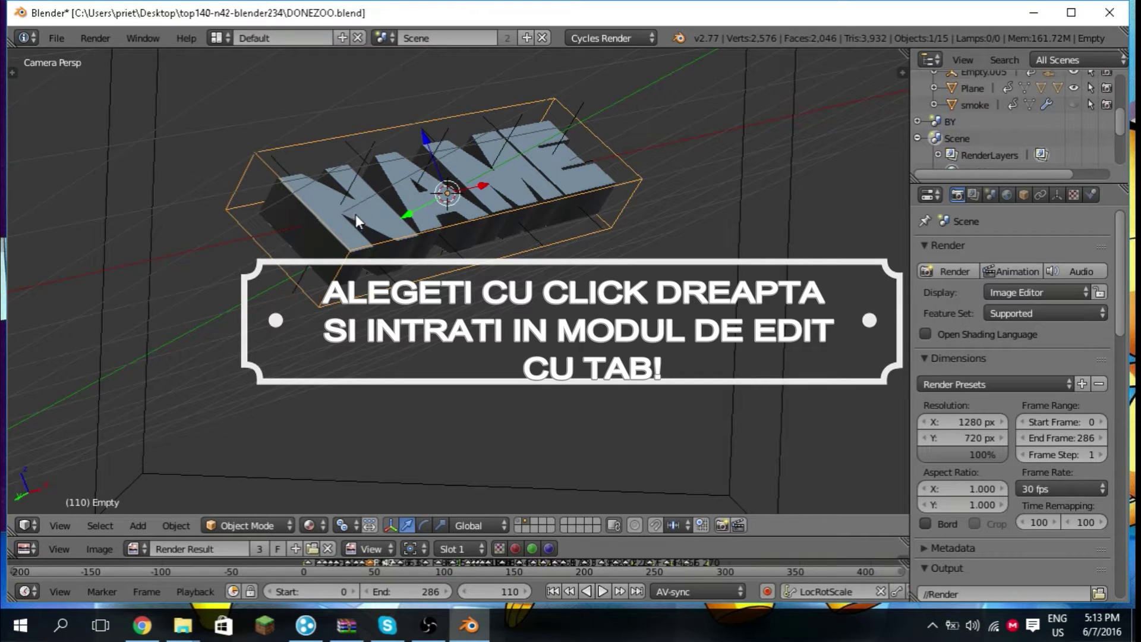
right_click(356, 214)
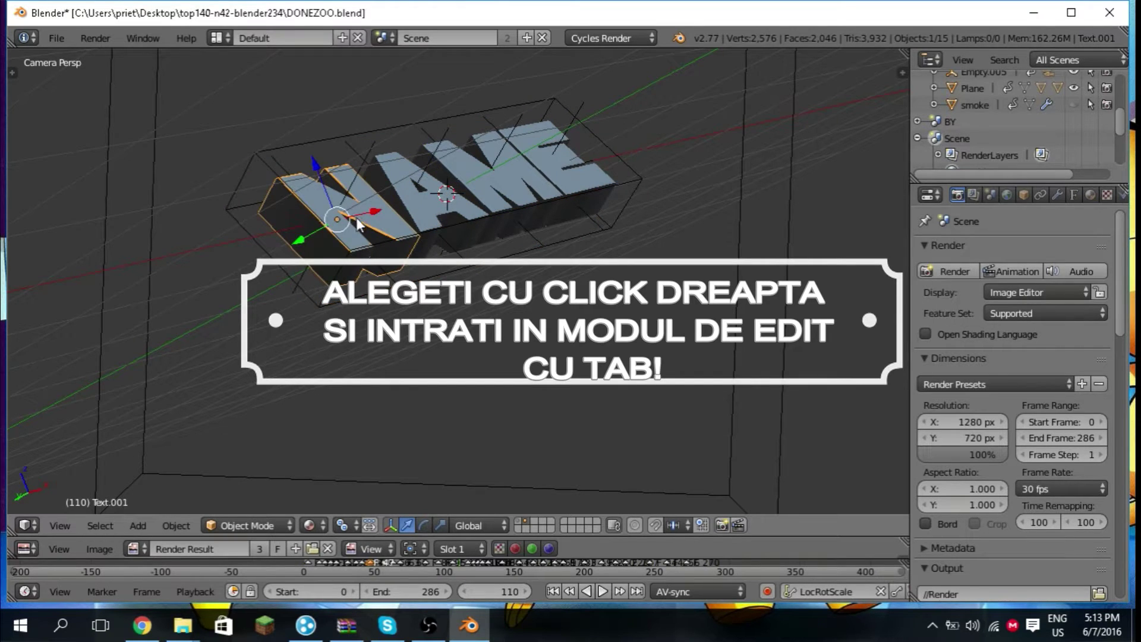
right_click(398, 226)
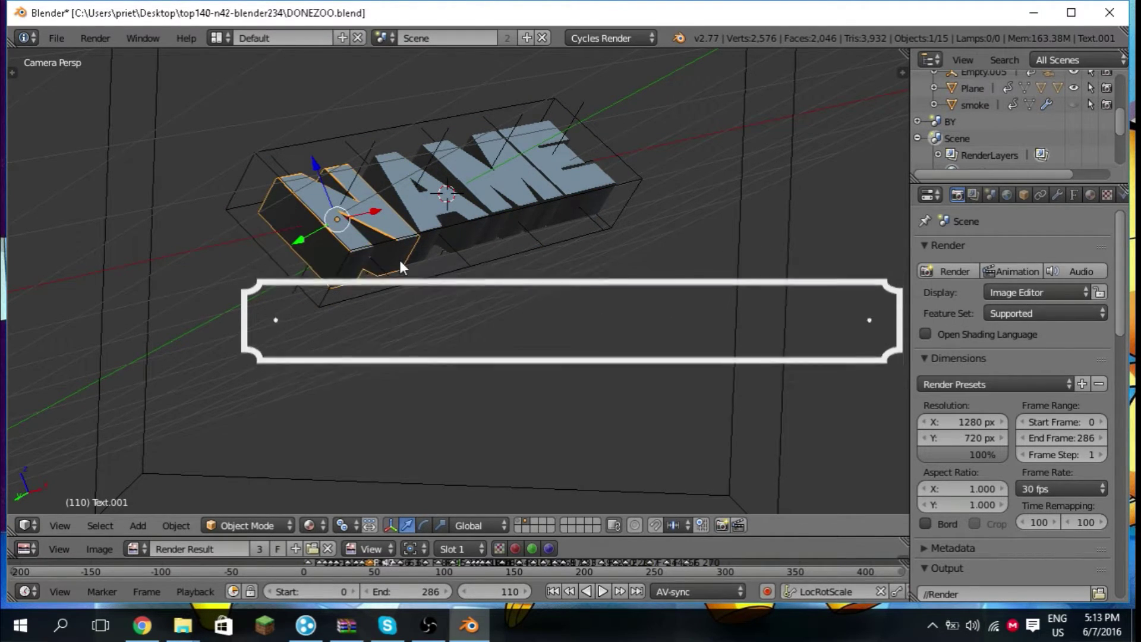
Retype the N letter, then duplicate it and change the copy to T
key(Tab)
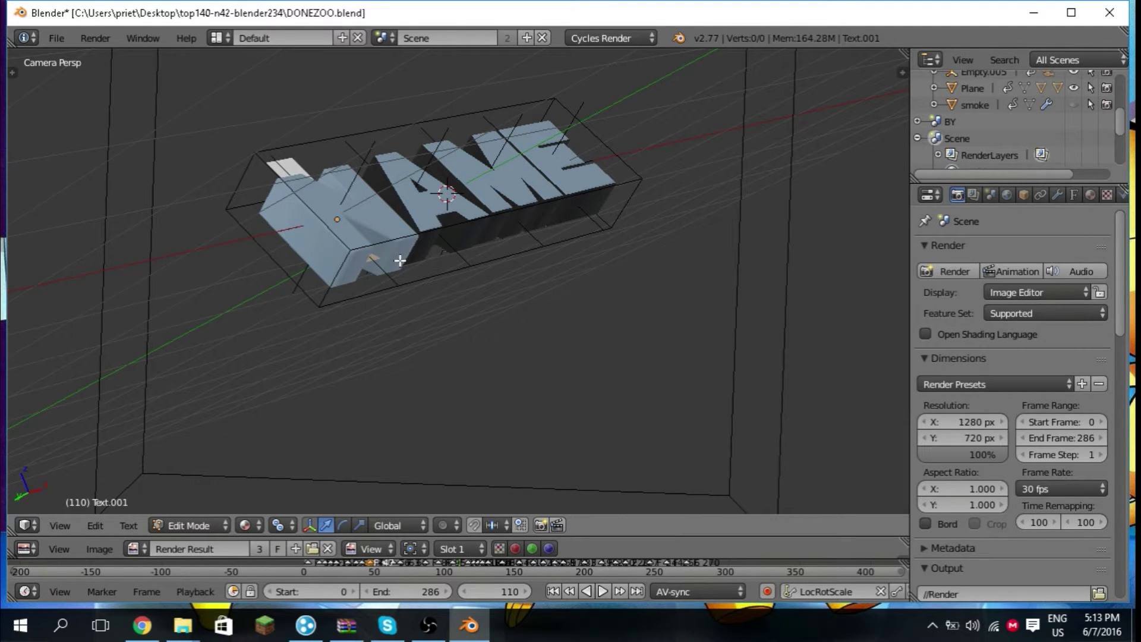
key(BackSpace)
text(N)
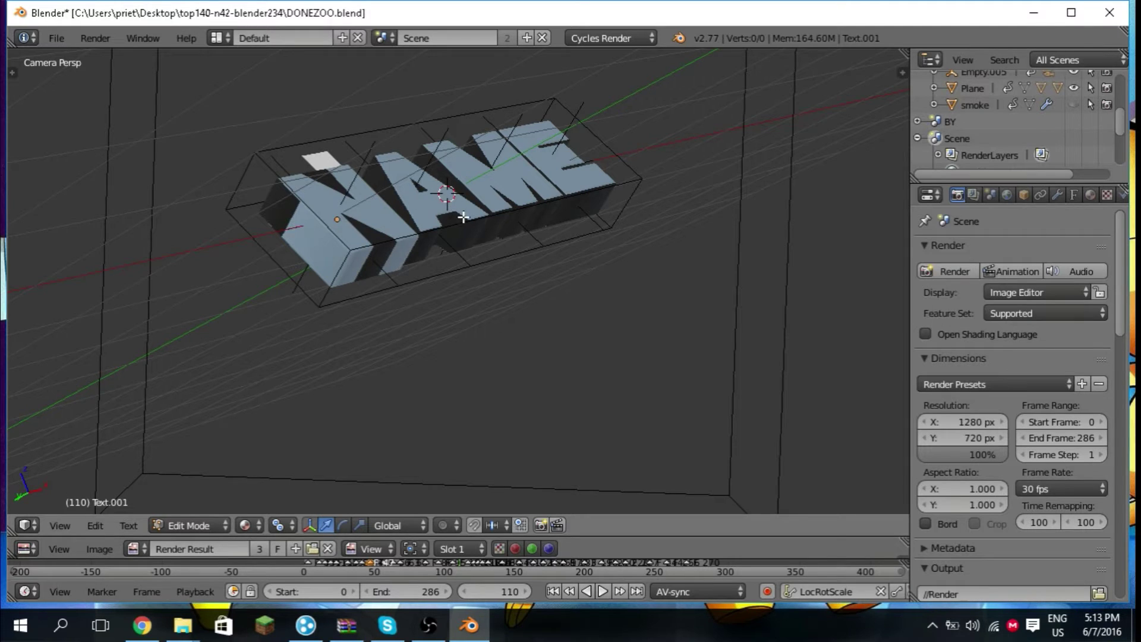
key(Tab)
key(shift+d)
key(Escape)
key(Tab)
key(BackSpace)
text(T)
key(Tab)
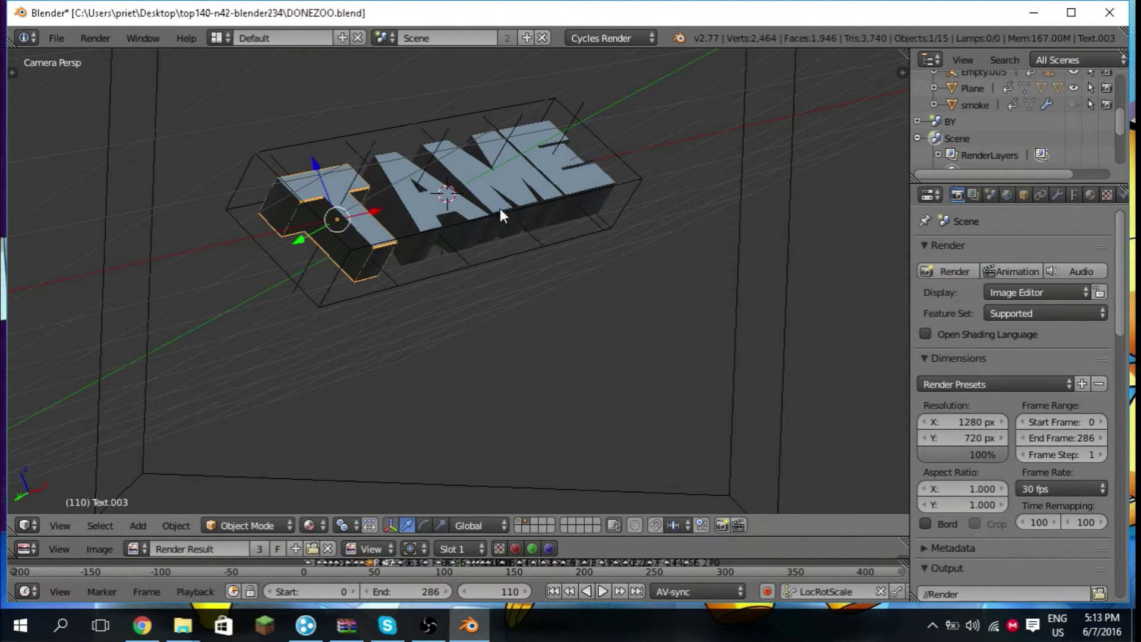
Change the next letter object to T and the A letter object to H
right_click(458, 209)
key(Tab)
key(BackSpace)
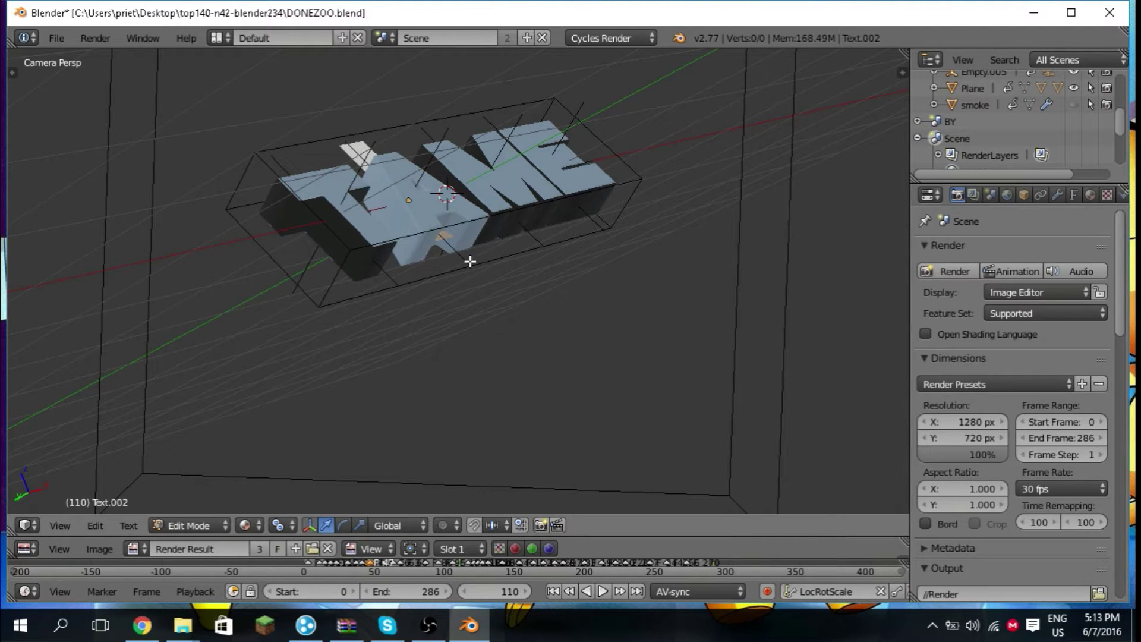
text(T)
key(Tab)
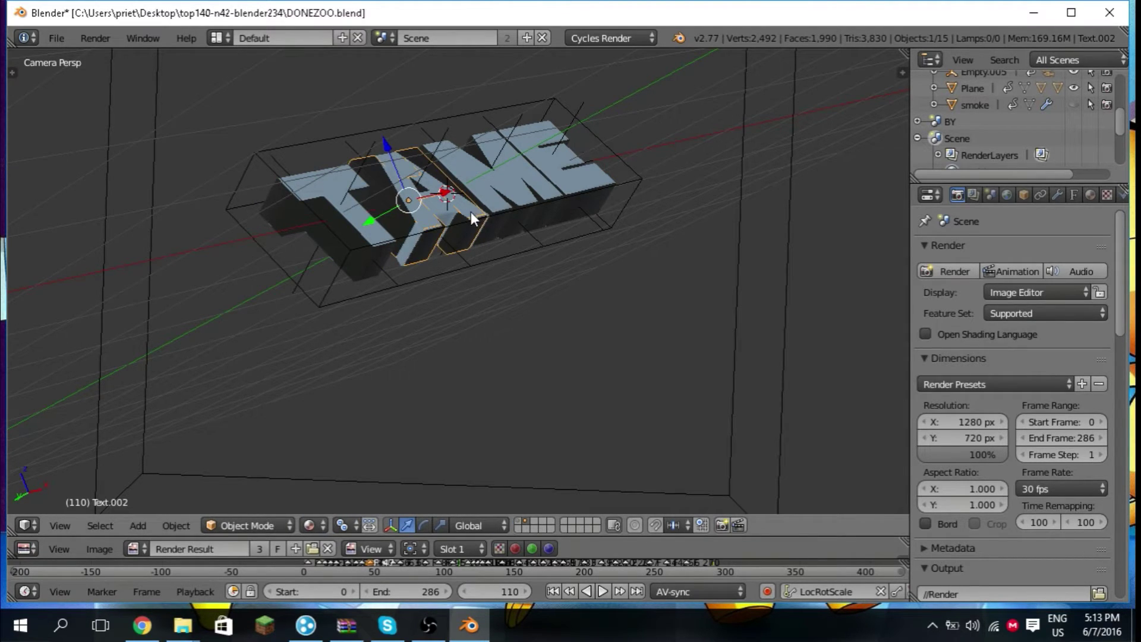
right_click(471, 212)
key(Tab)
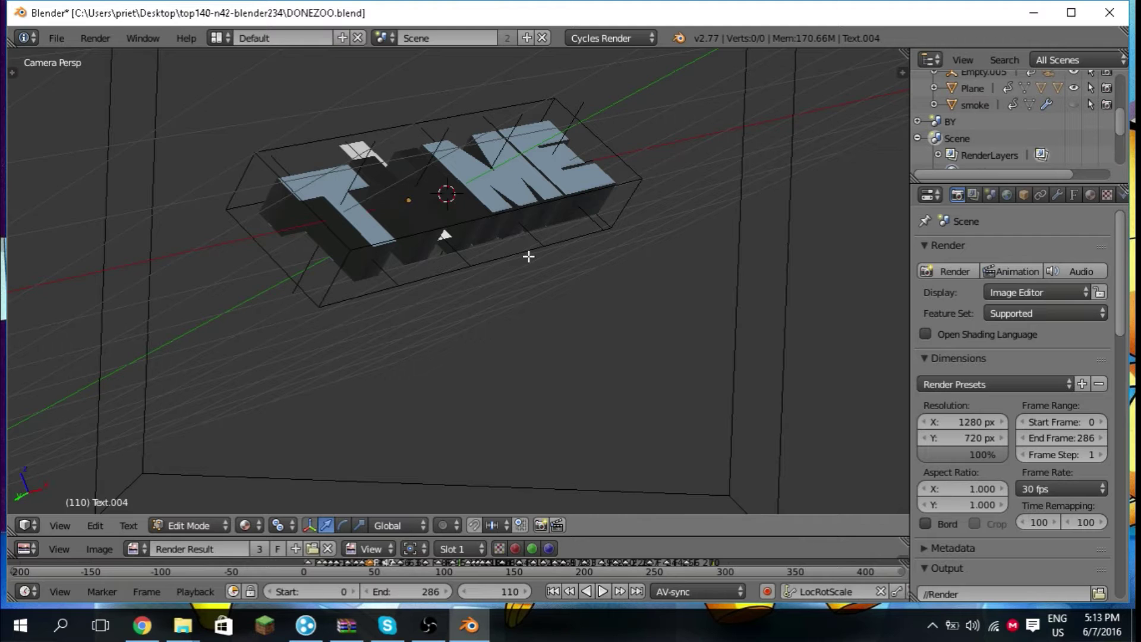
text(H)
key(Tab)
Replace the ME letters object's text with E and check the E letter object
right_click(522, 185)
key(Tab)
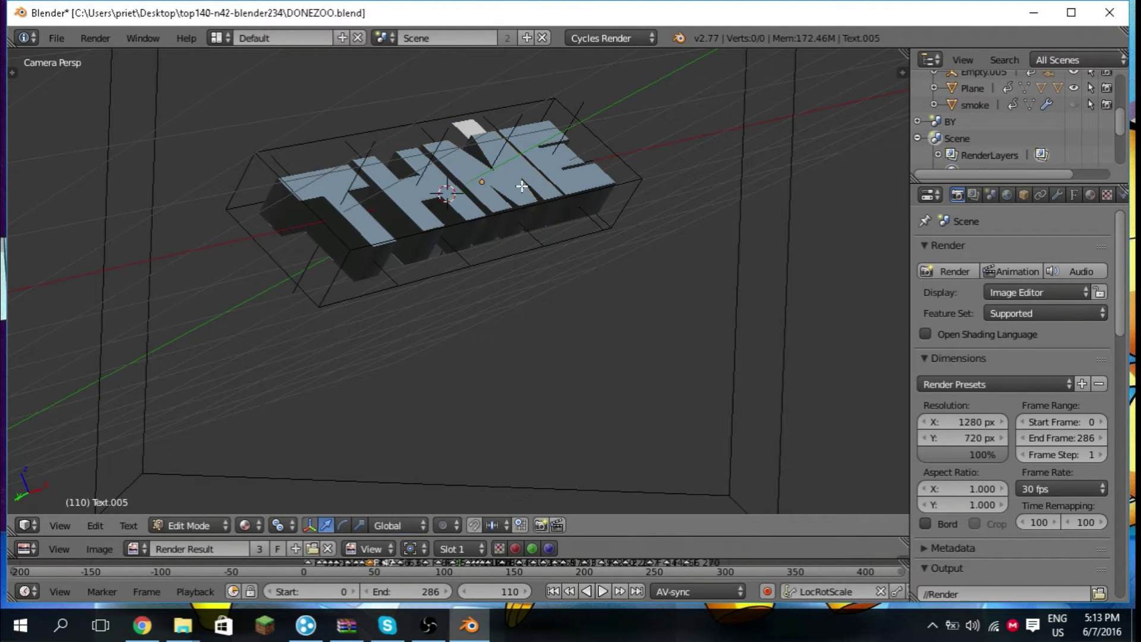
key(BackSpace)
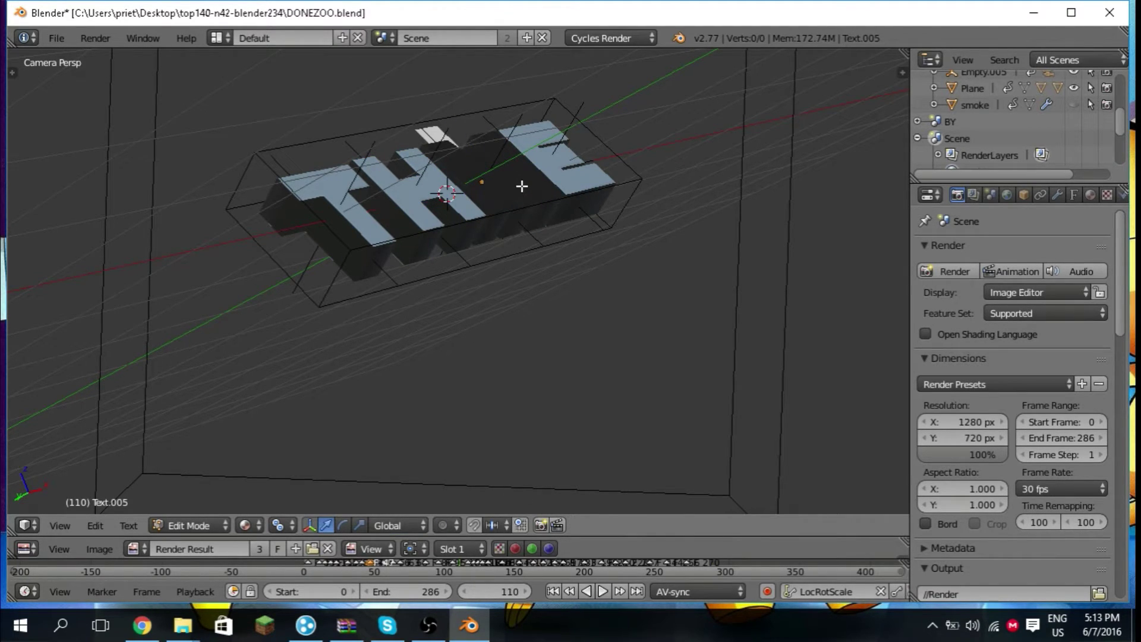
text(E)
key(Tab)
right_click(498, 215)
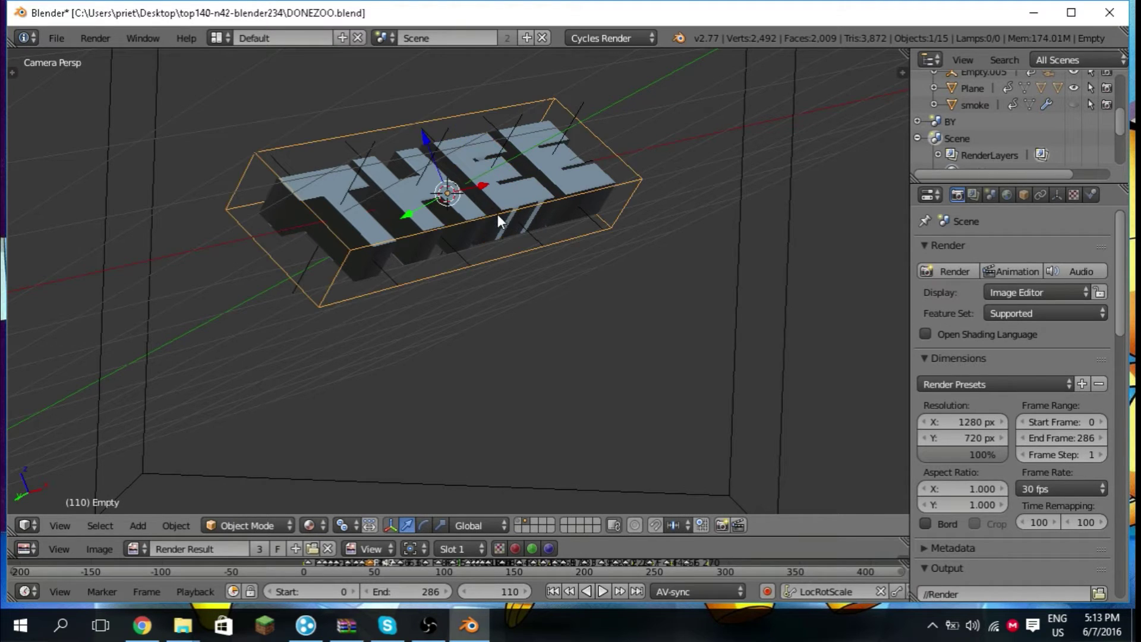
right_click(451, 170)
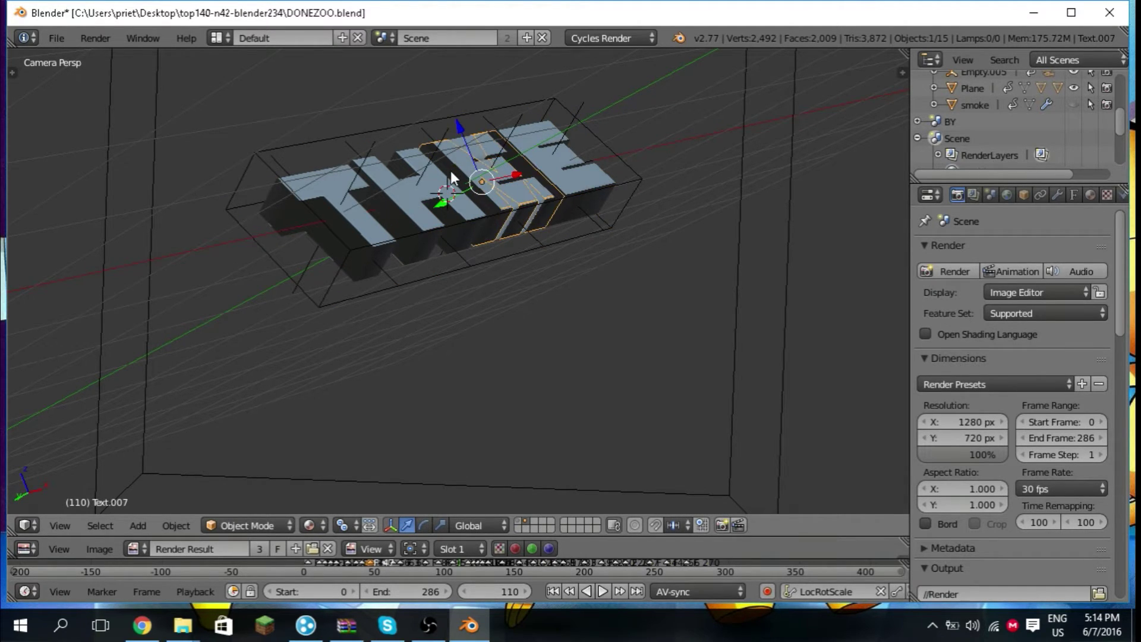
key(Tab)
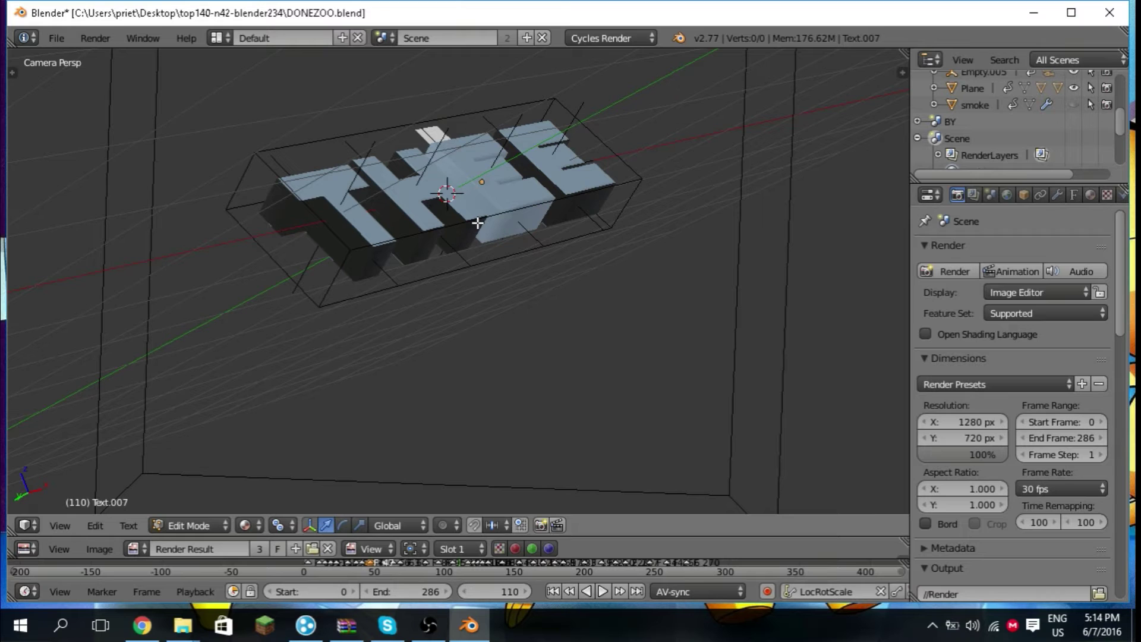
key(Tab)
Change the second E to O and rebuild the malformed last letter as O
right_click(586, 172)
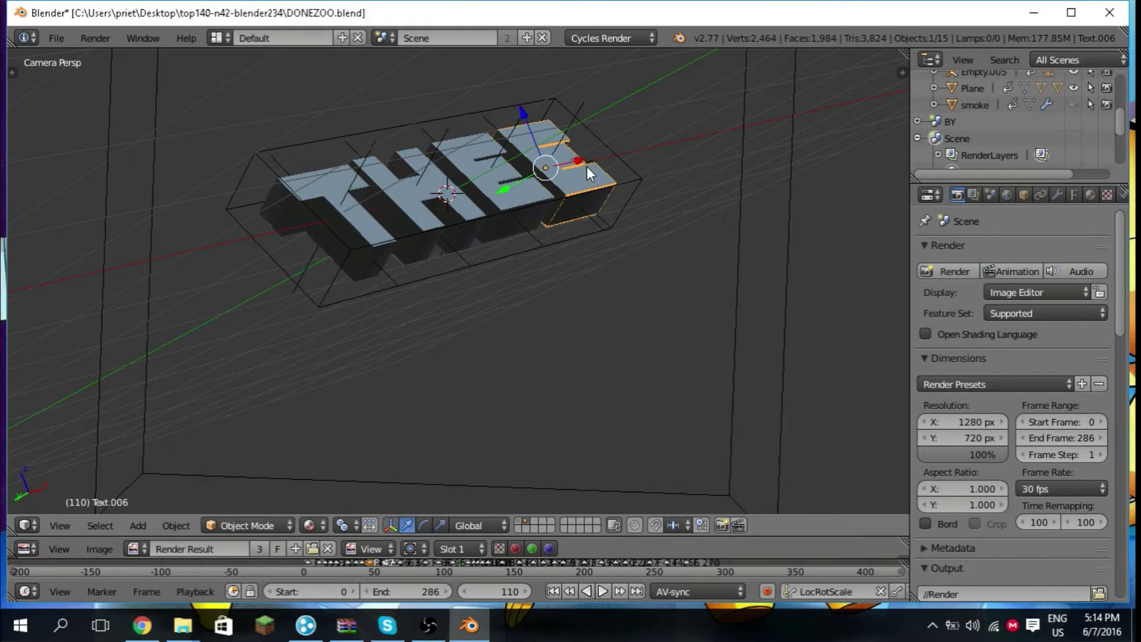
key(Tab)
key(BackSpace)
text(O)
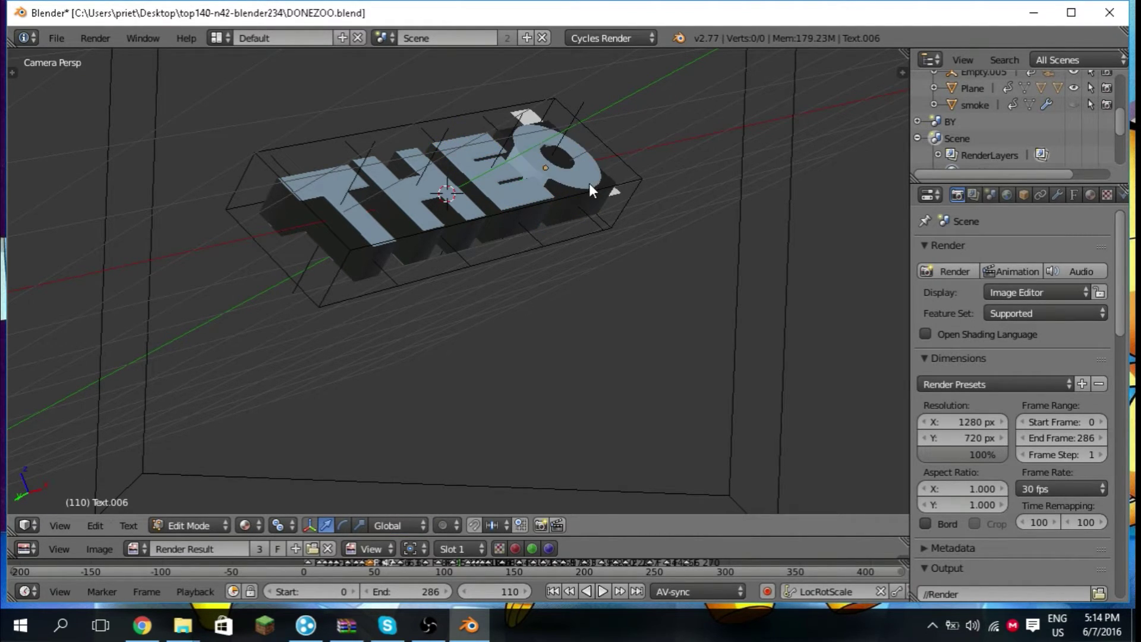
key(Tab)
right_click(566, 196)
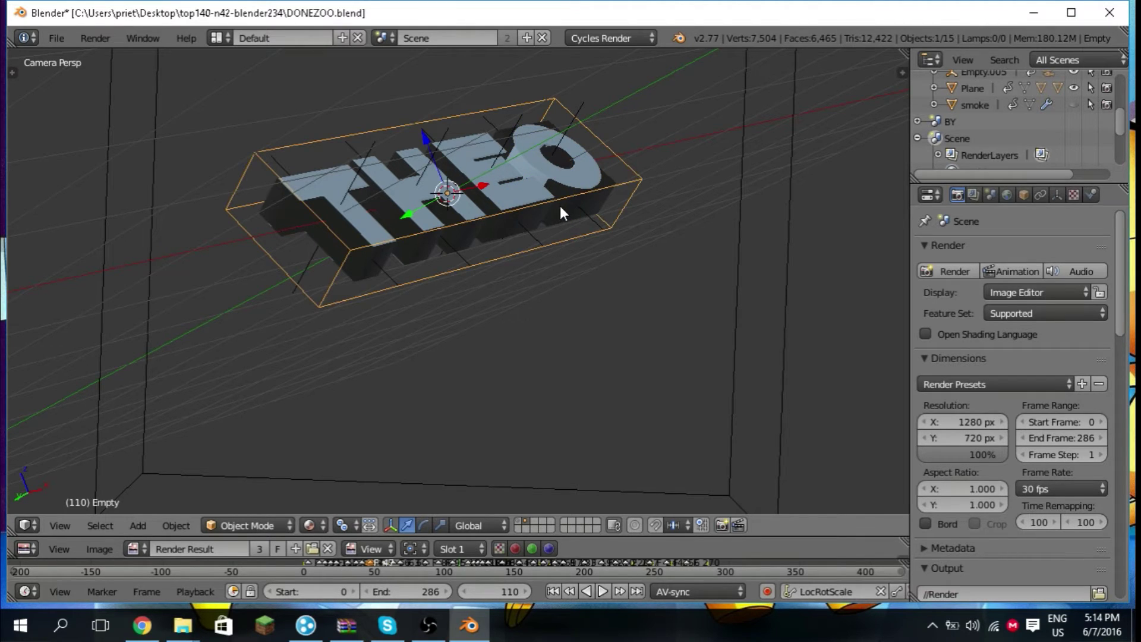
right_click(560, 206)
key(Tab)
key(BackSpace)
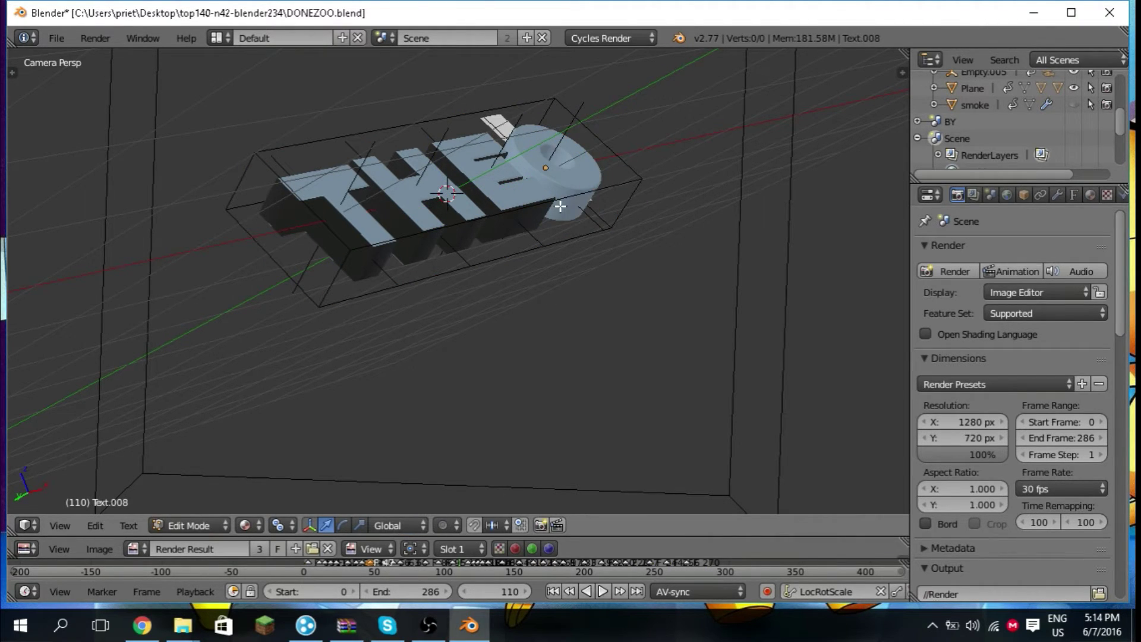
text(O)
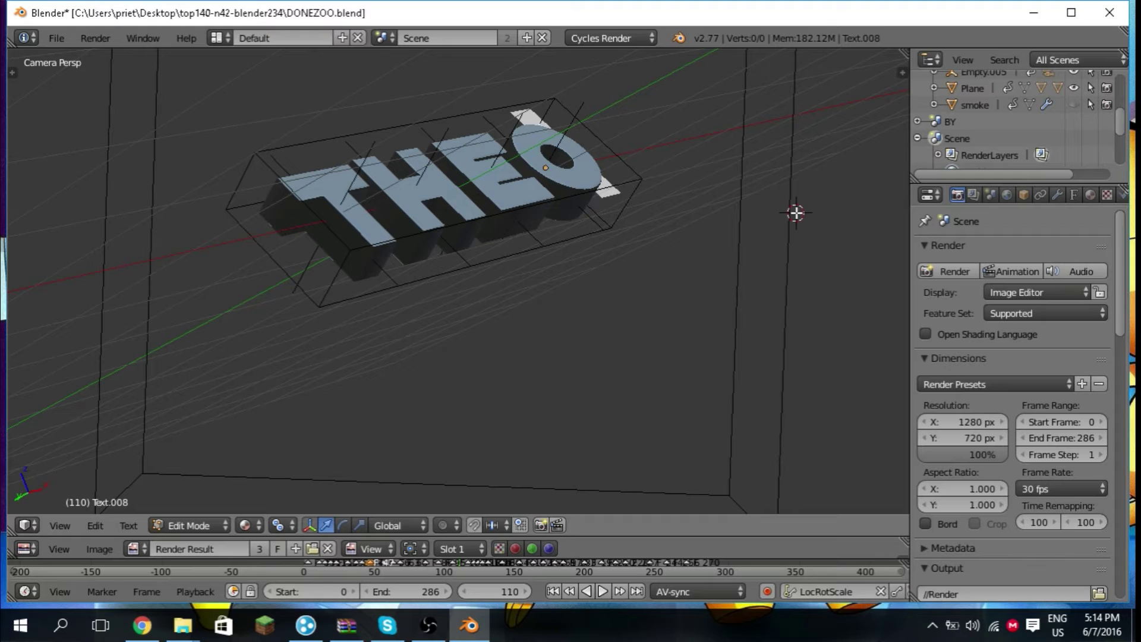
Finish editing the last letter and select the O letter object
click(448, 215)
click(545, 160)
key(Tab)
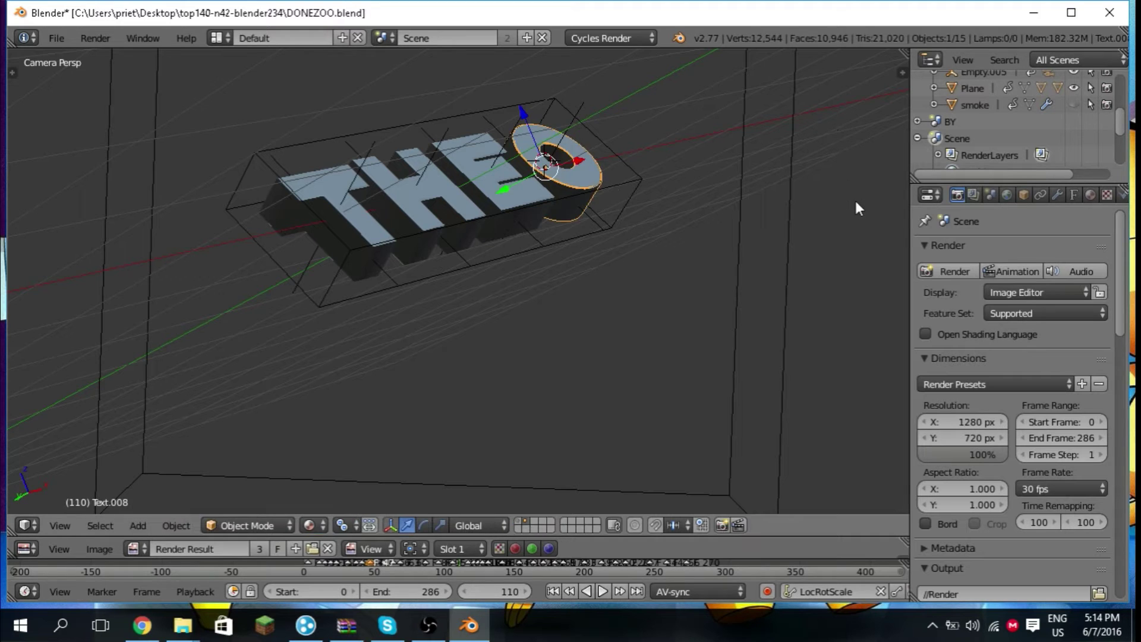
click(856, 199)
scroll(994, 501, down, 1)
scroll(995, 501, down, 3)
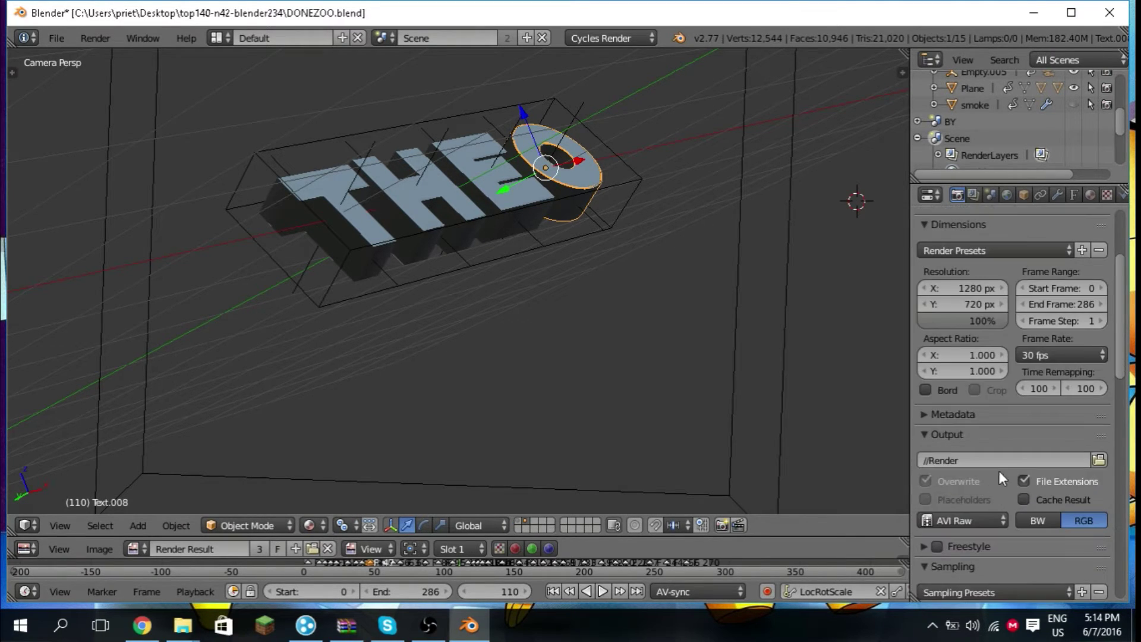
Set the render output path to a file named LABA on the Desktop
click(1099, 461)
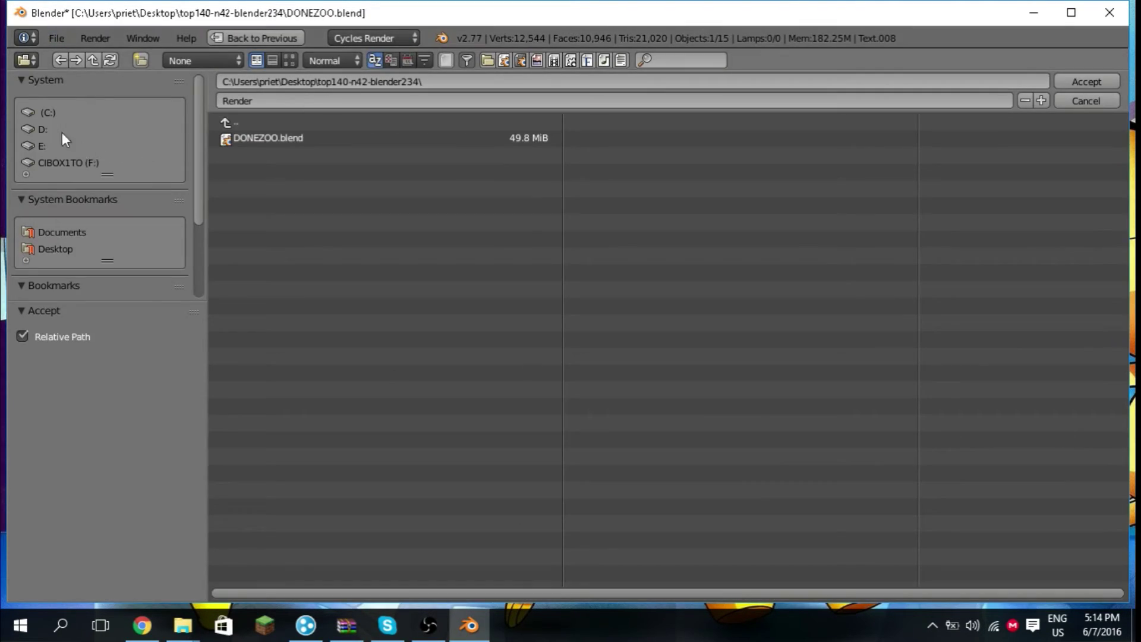
click(55, 249)
click(250, 100)
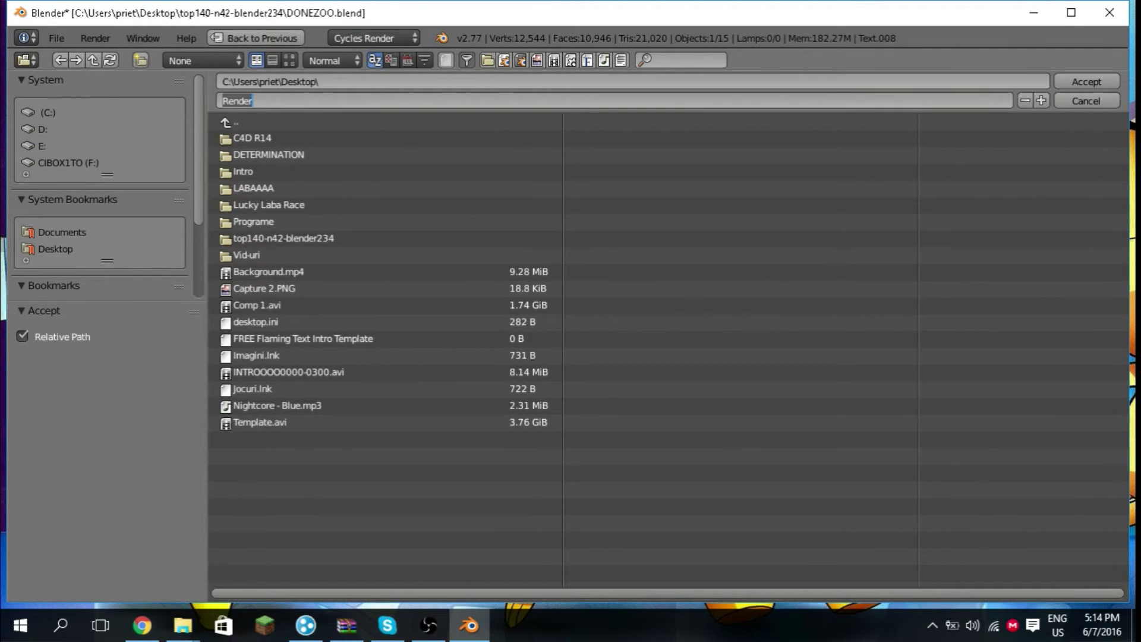
text(LABA)
click(1095, 84)
scroll(1010, 362, up, 5)
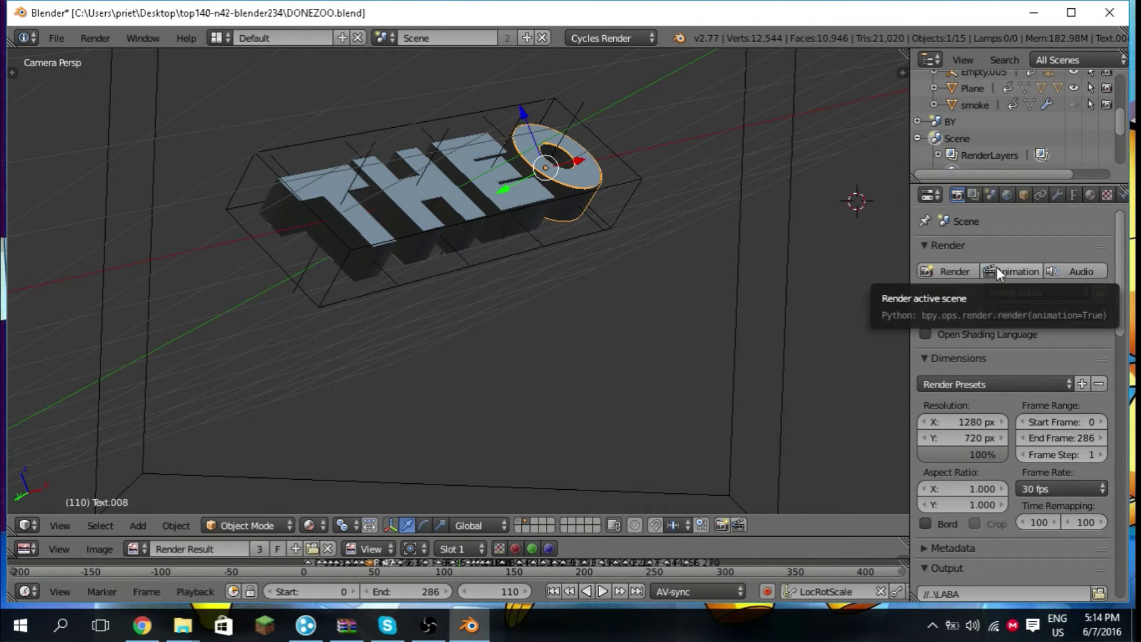
Quit Blender without saving changes
click(1095, 14)
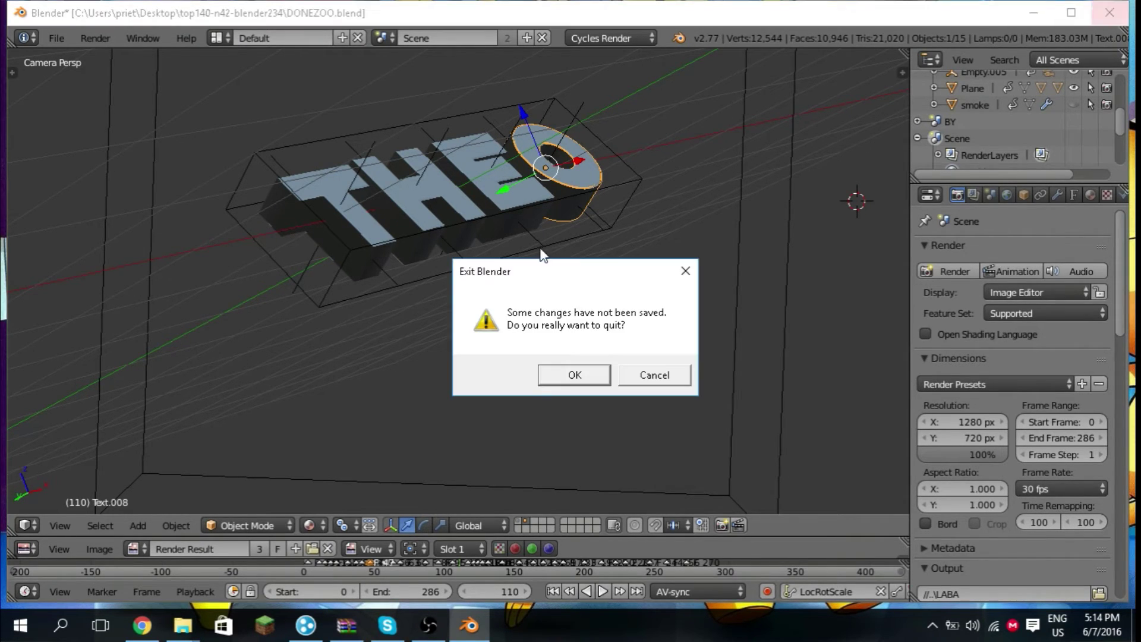
click(608, 376)
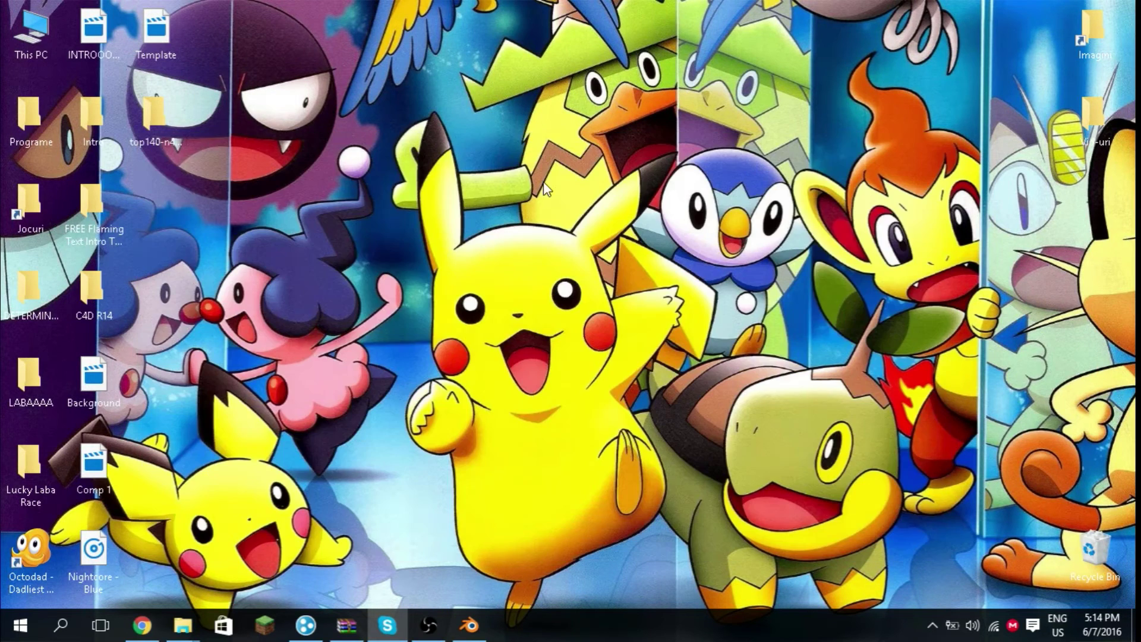
drag(548, 177, 418, 502)
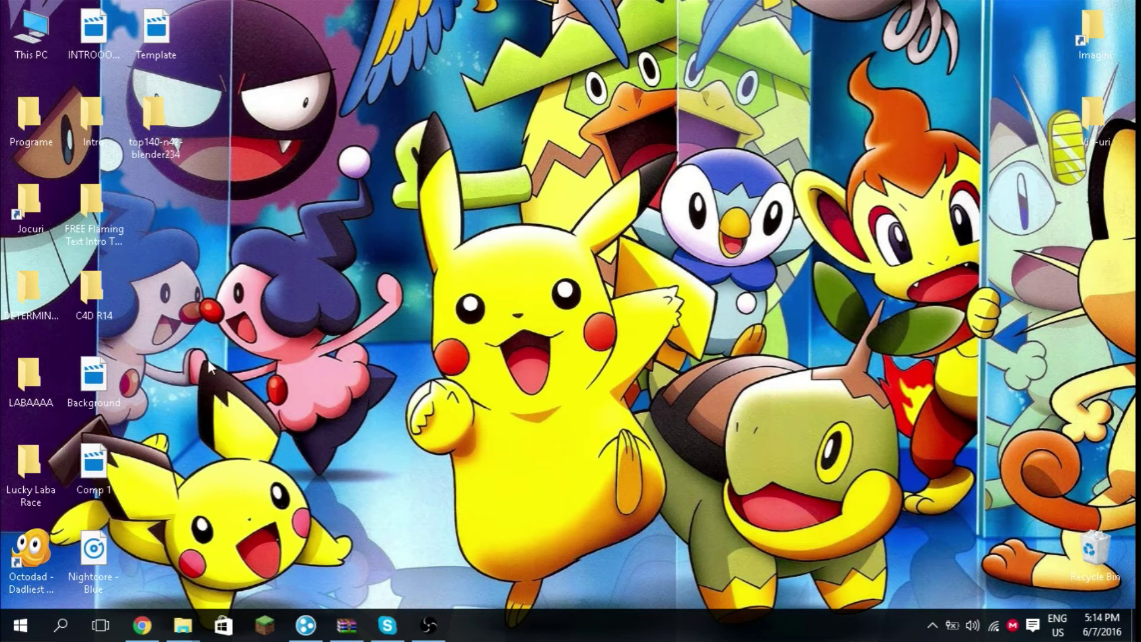
Play the rendered INTROOOO0000-0300 intro, then close it and return to Chrome
click(106, 12)
double_click(106, 12)
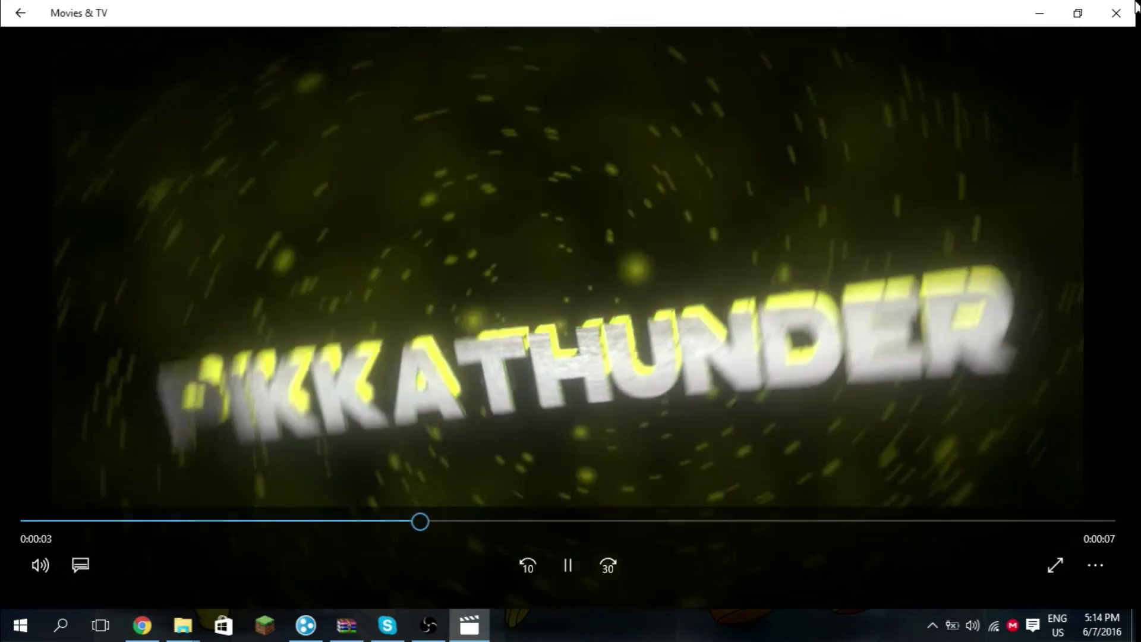
key(alt+F4)
click(143, 625)
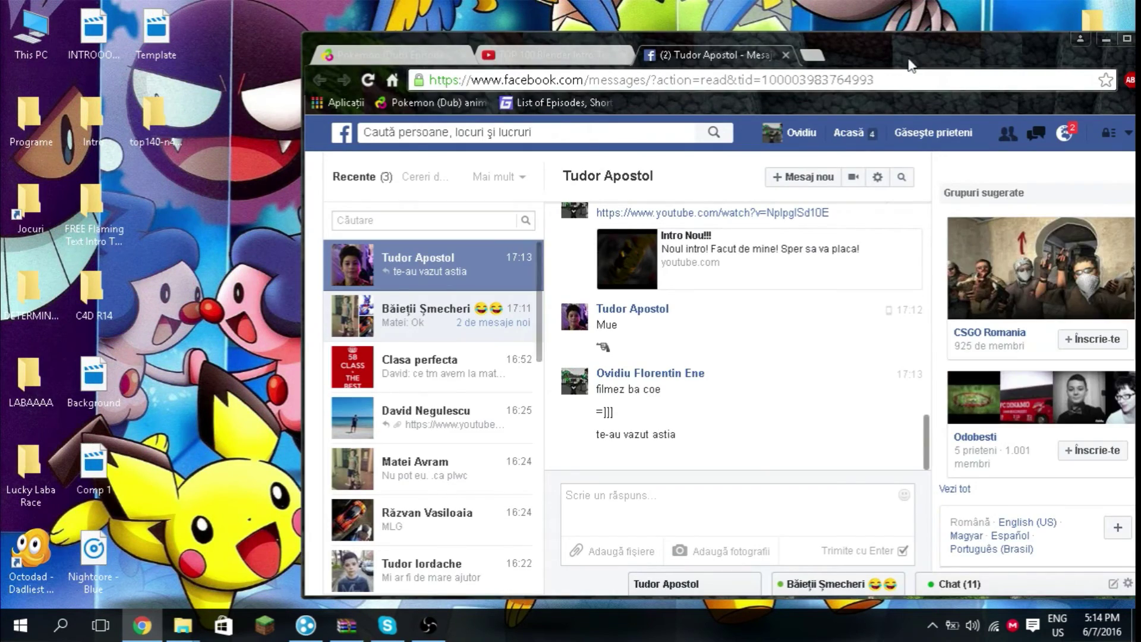
Maximize Chrome and switch to the 'TOP 100 Blender Intro Template #140' YouTube tab
key(super+Up)
click(279, 10)
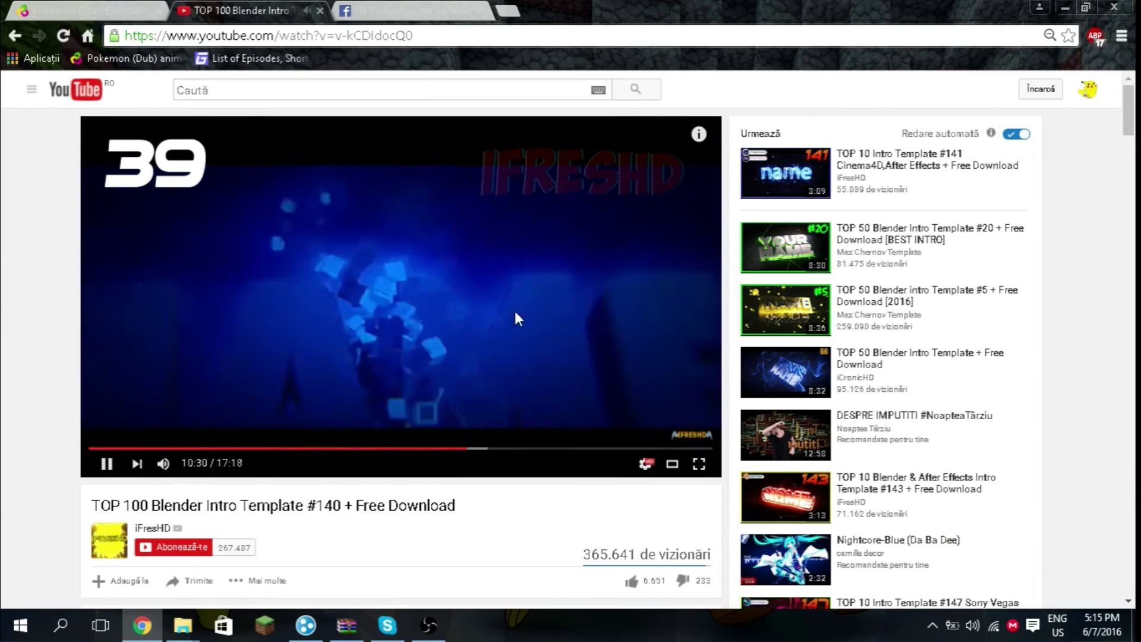
Pause the template video at 10:31 and scroll down to the comments
click(271, 432)
scroll(357, 404, down, 10)
scroll(428, 359, down, 3)
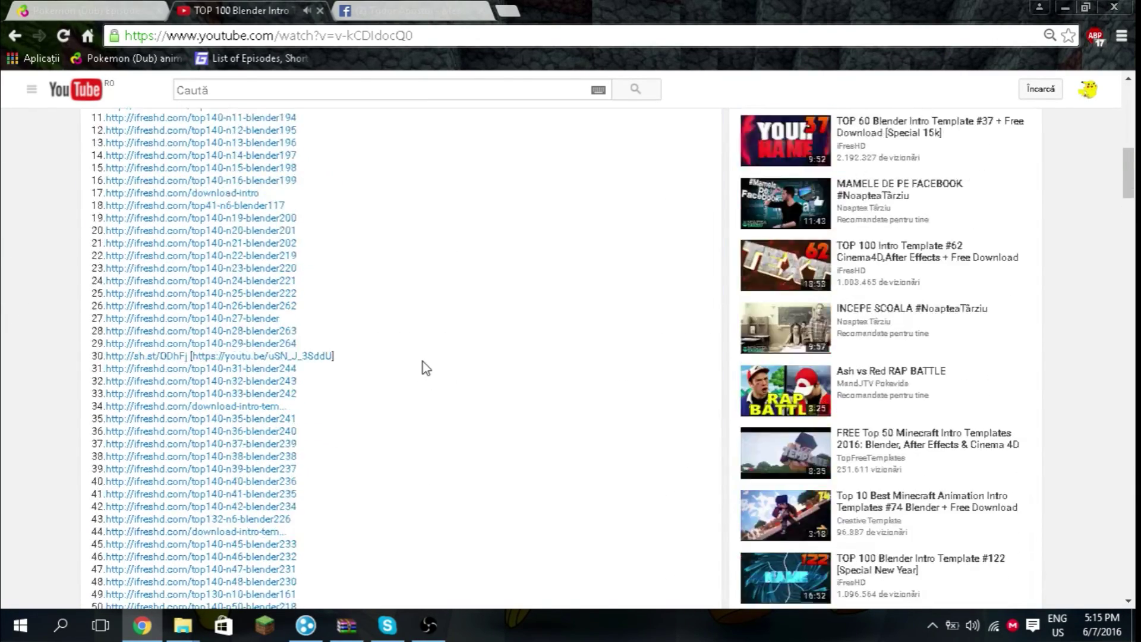
scroll(422, 364, down, 3)
scroll(422, 365, down, 3)
scroll(416, 404, up, 3)
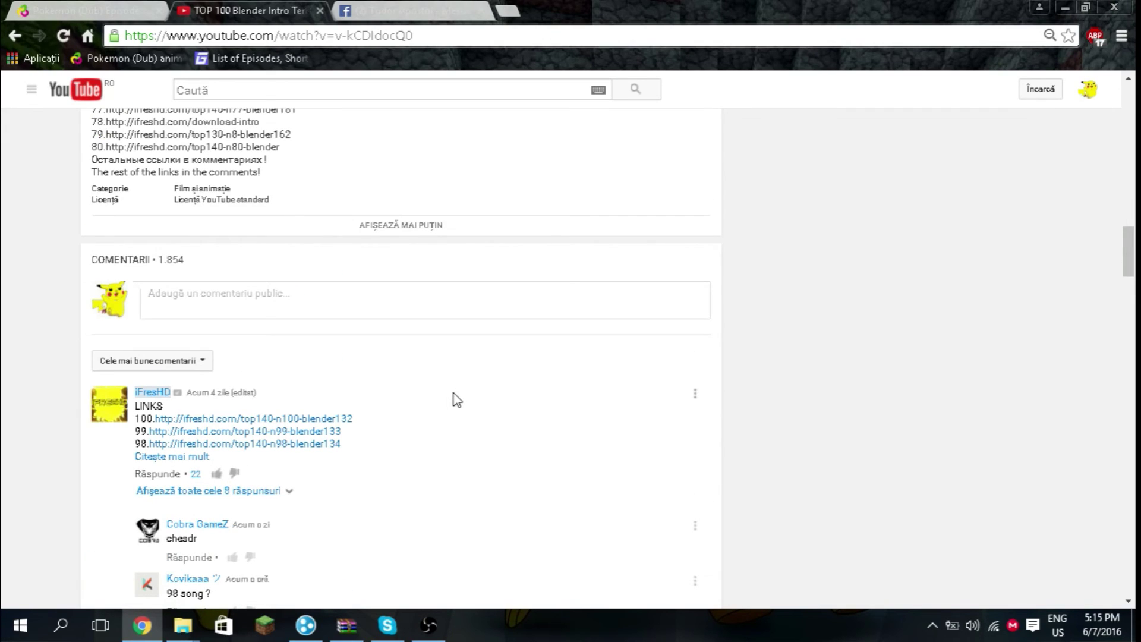
Expand the iFresHD links comment and scroll back up to the numbered template links
click(172, 458)
scroll(216, 452, down, 3)
scroll(720, 349, up, 3)
scroll(861, 416, up, 10)
scroll(822, 374, up, 10)
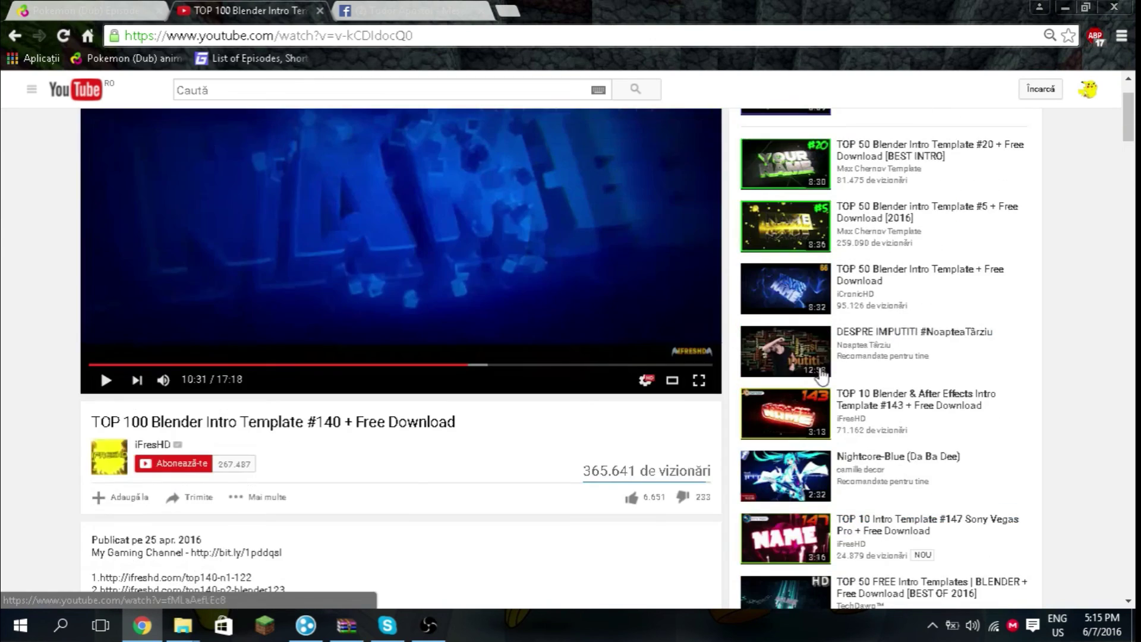
scroll(579, 358, up, 3)
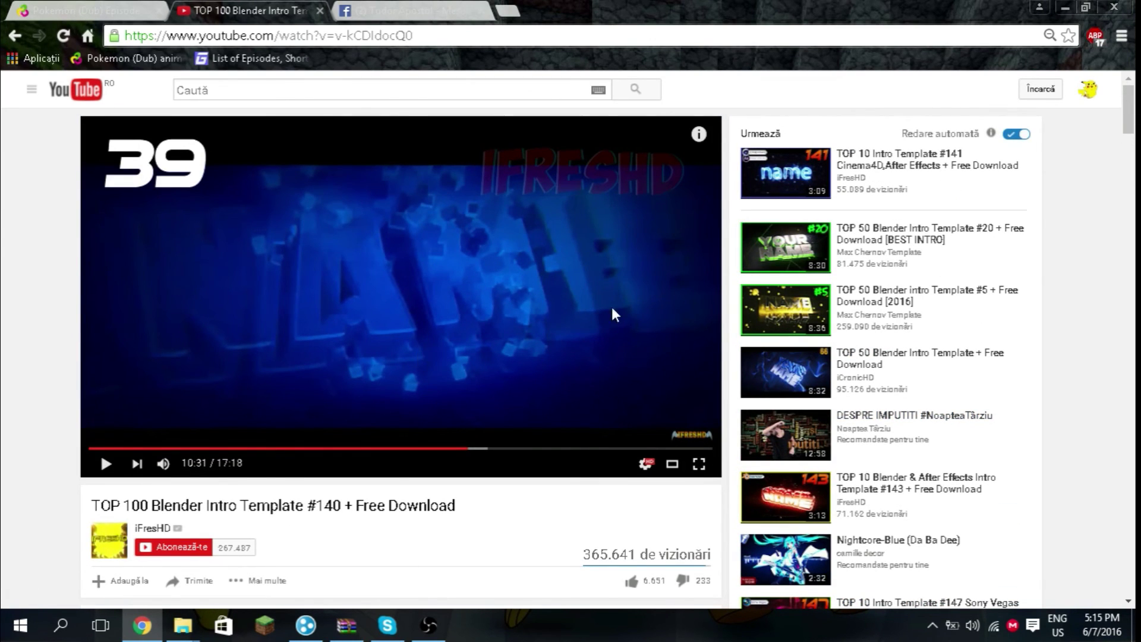
mouse_move(784, 476)
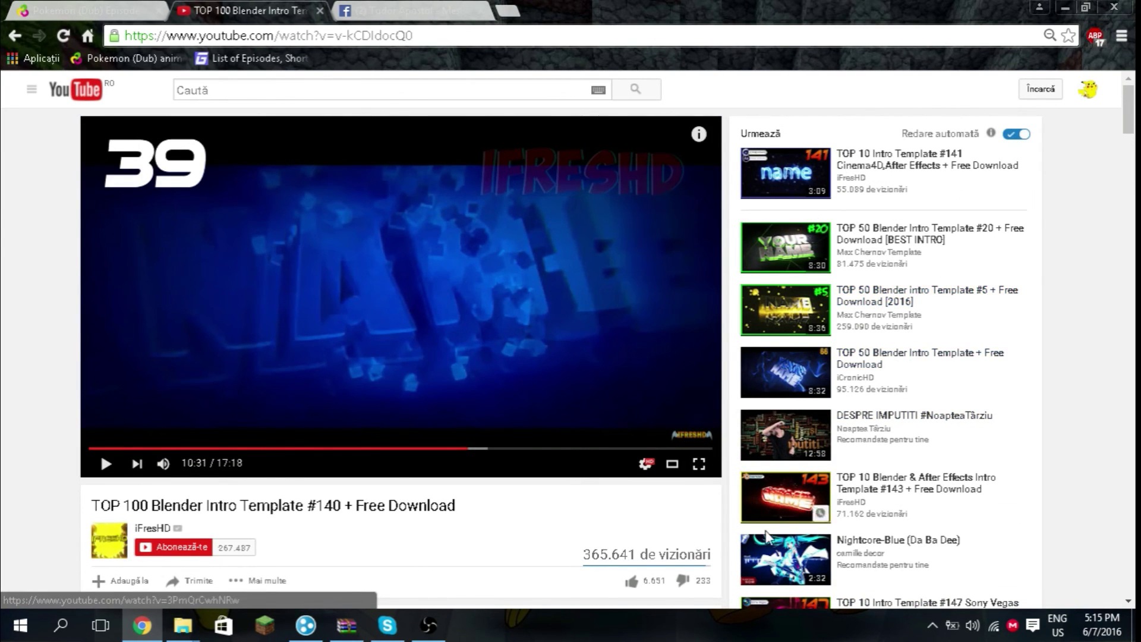
scroll(767, 537, down, 5)
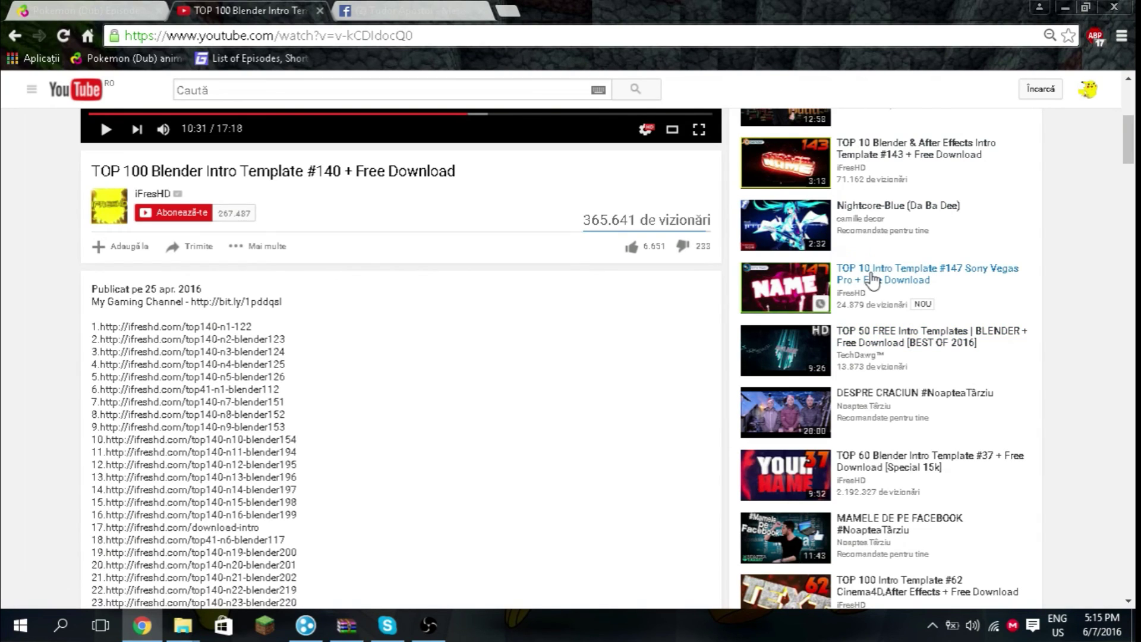
mouse_move(428, 625)
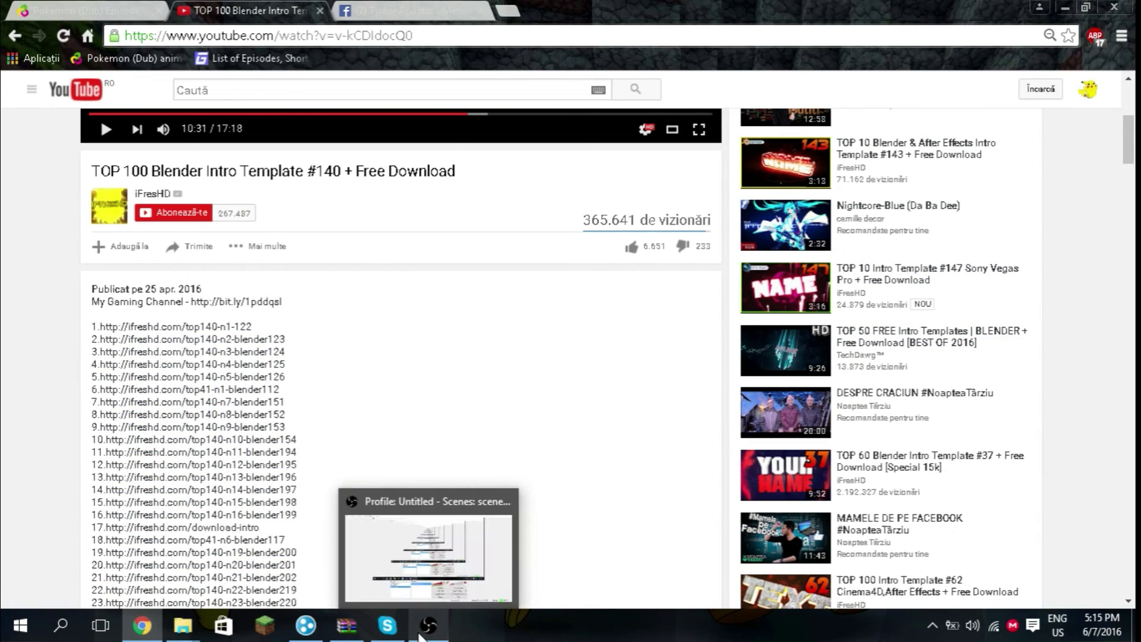
scroll(492, 499, up, 5)
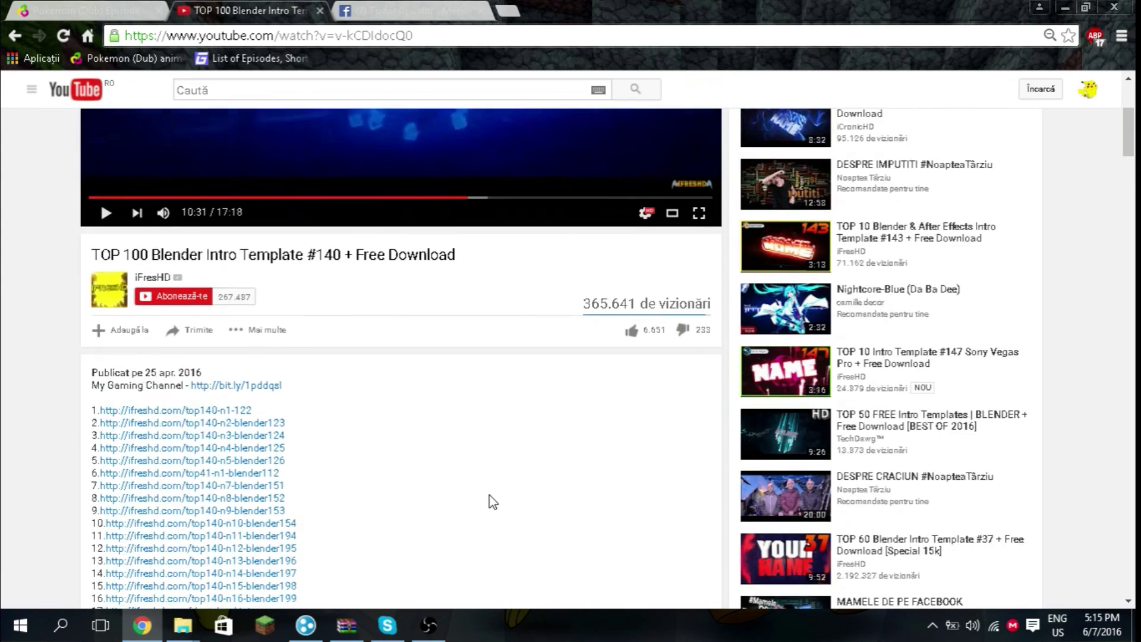